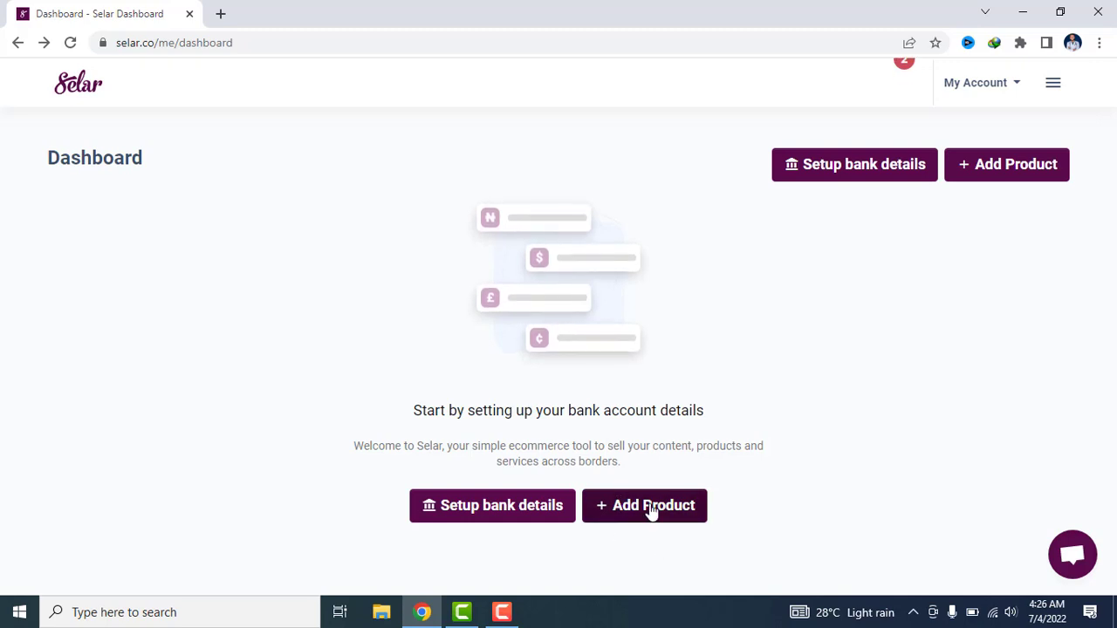
Step: Go forward to the bank details setup page and select Nigeria as the country
left_click(42, 43)
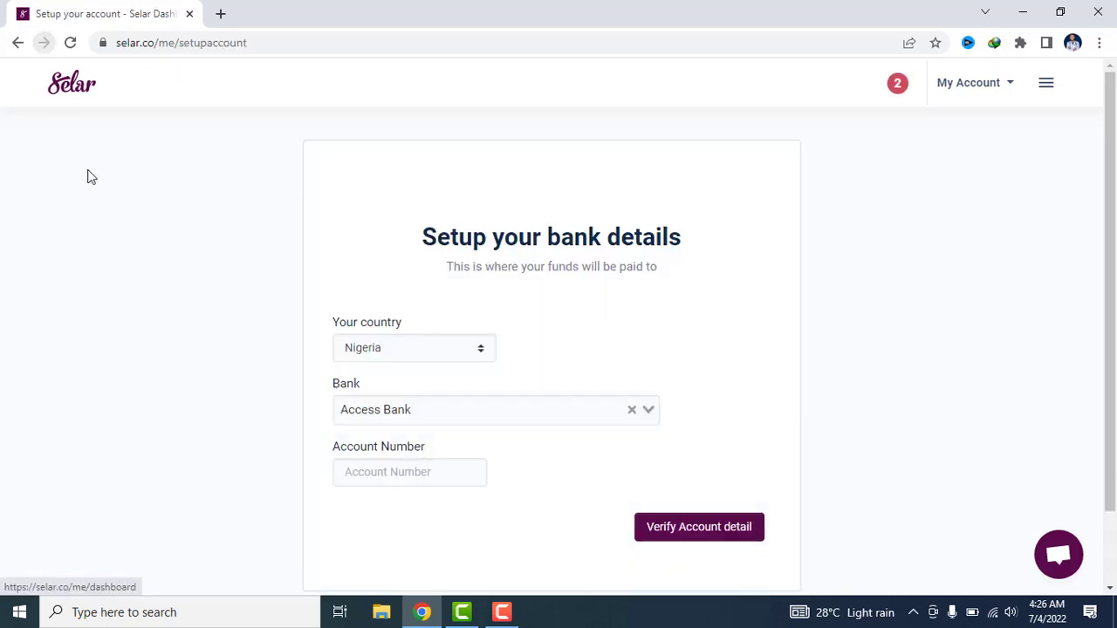
left_click(439, 347)
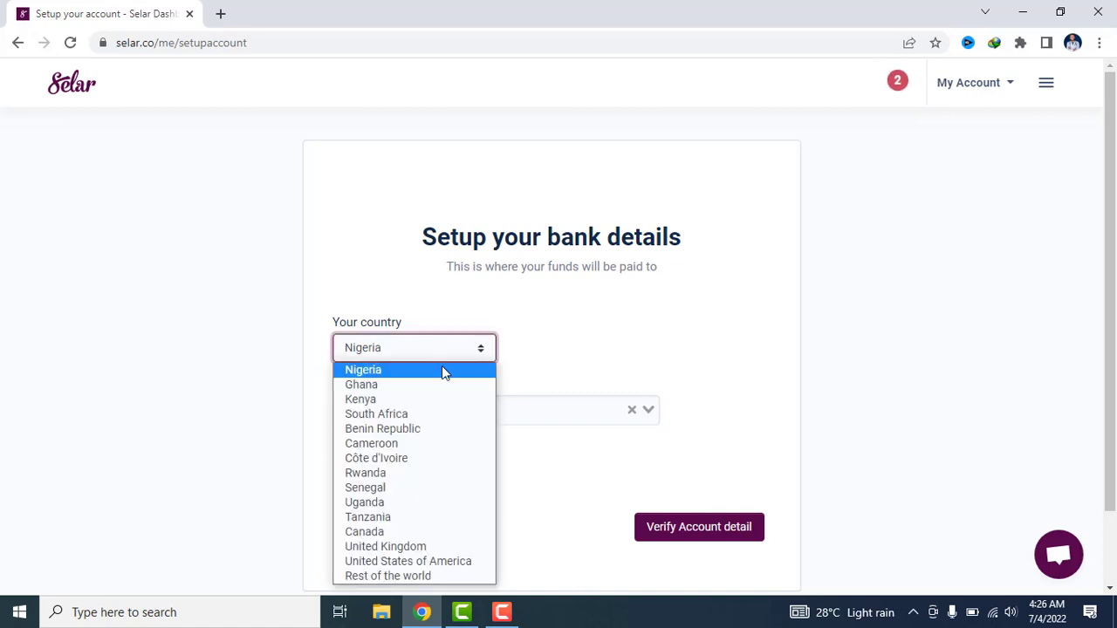
left_click(442, 367)
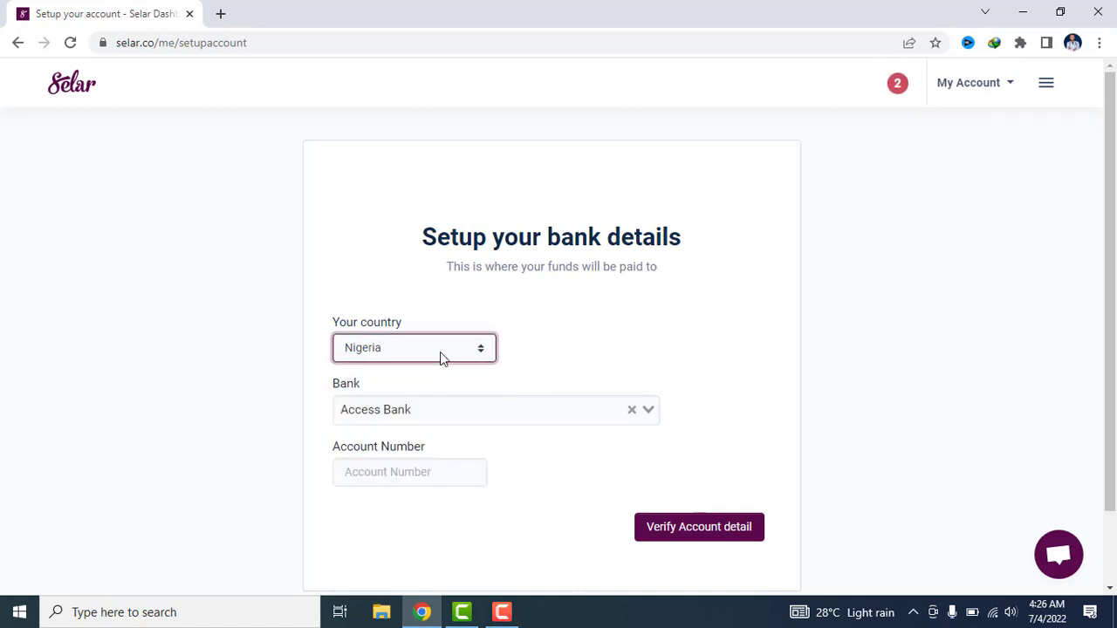
Step: Select United Bank for Africa as the bank that receives the payouts
left_click(448, 416)
scroll(479, 487, "down", 10)
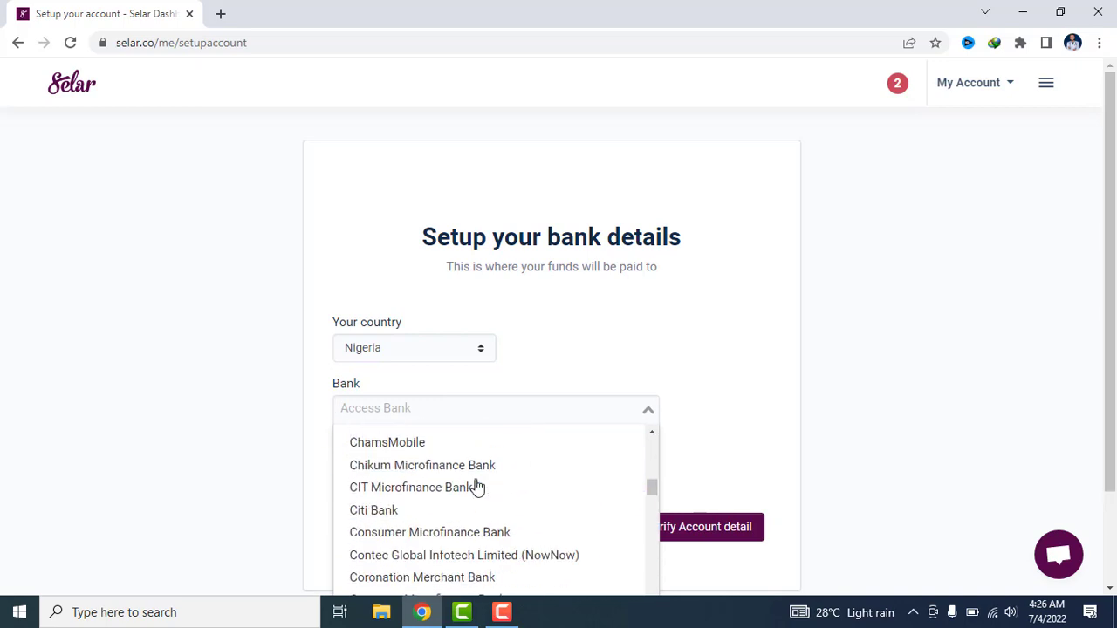
scroll(479, 488, "down", 15)
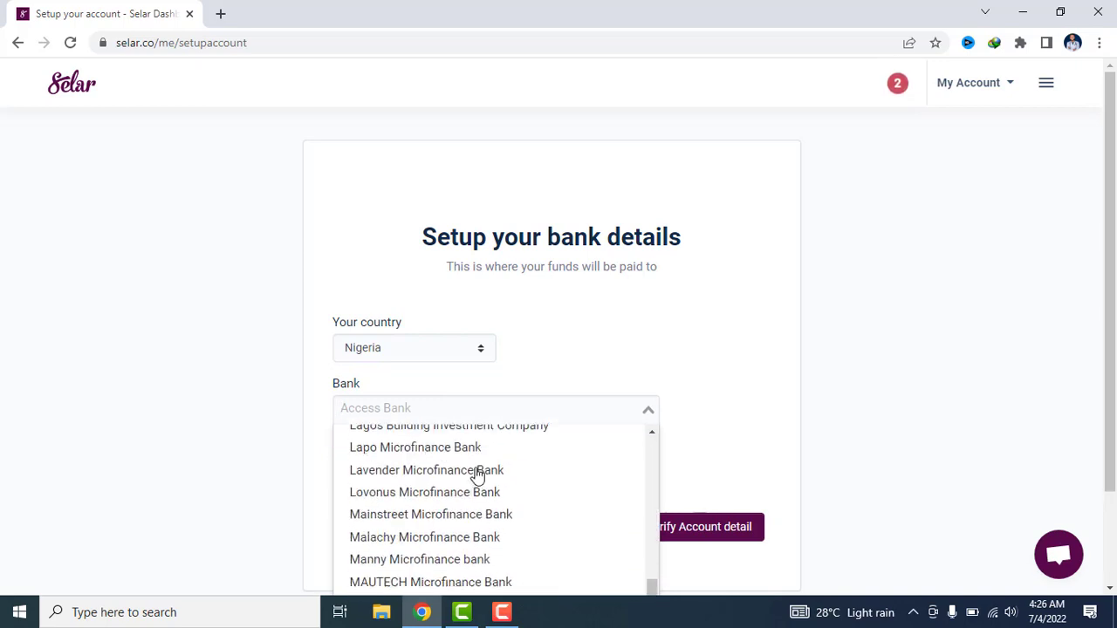
scroll(479, 476, "down", 8)
scroll(479, 471, "up", 4)
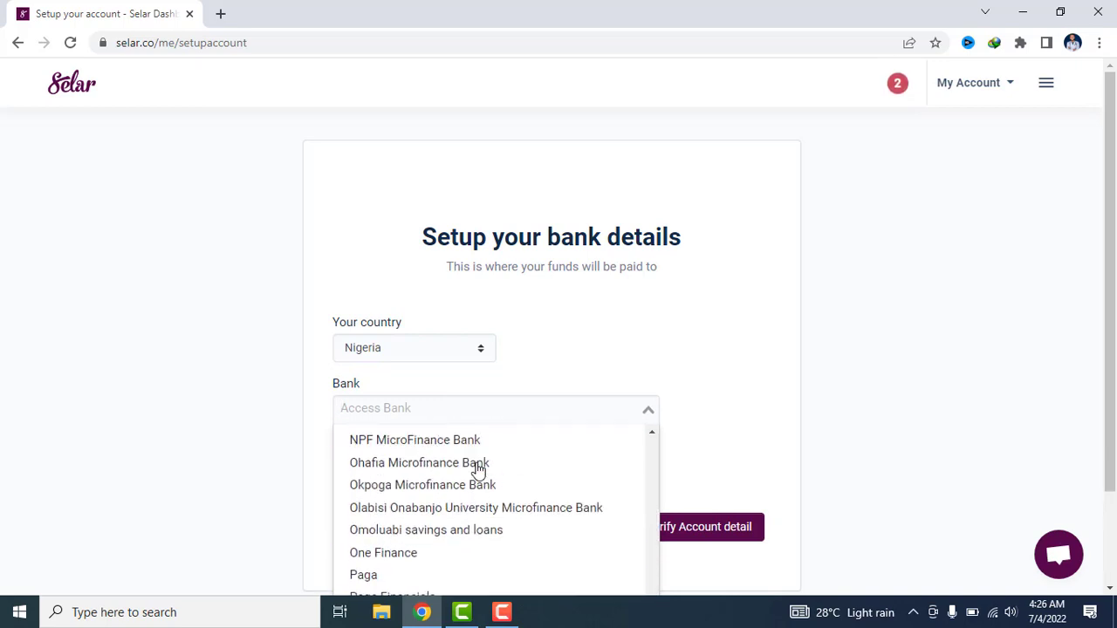
scroll(478, 466, "up", 4)
scroll(478, 465, "down", 15)
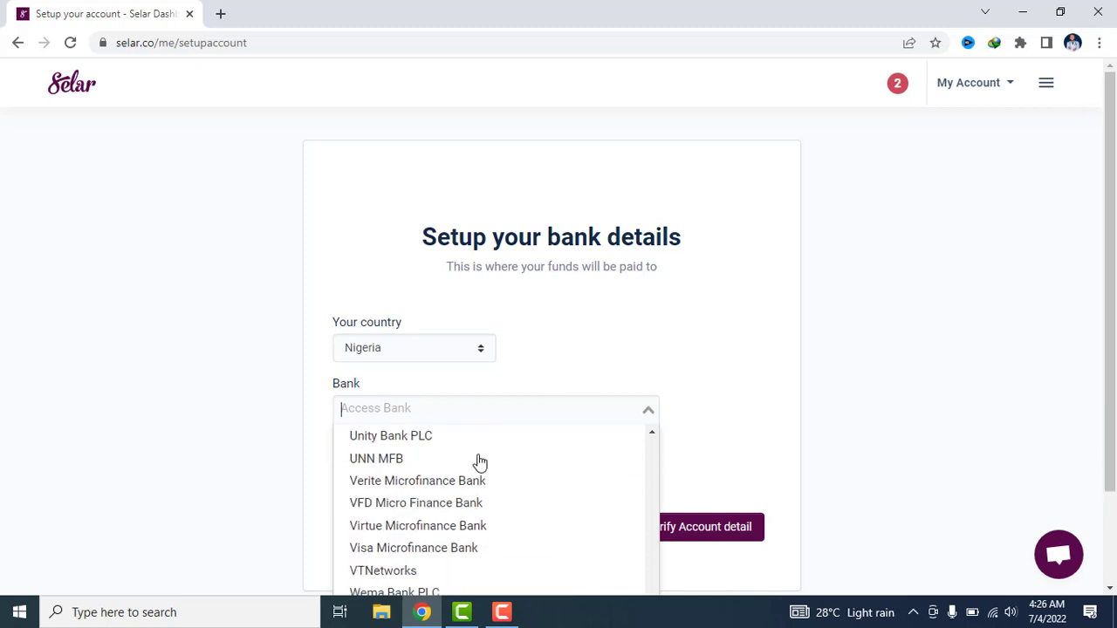
scroll(480, 462, "down", 1)
scroll(480, 461, "up", 4)
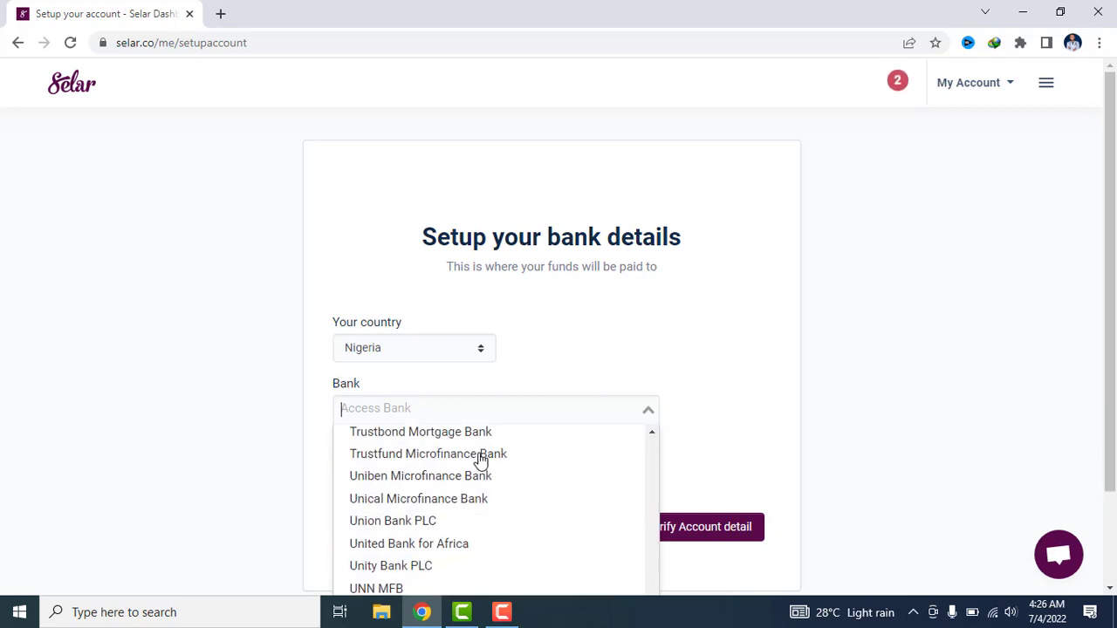
left_click(441, 543)
Step: Fill in the bank account number from the saved suggestion and verify the account details
left_click(410, 472)
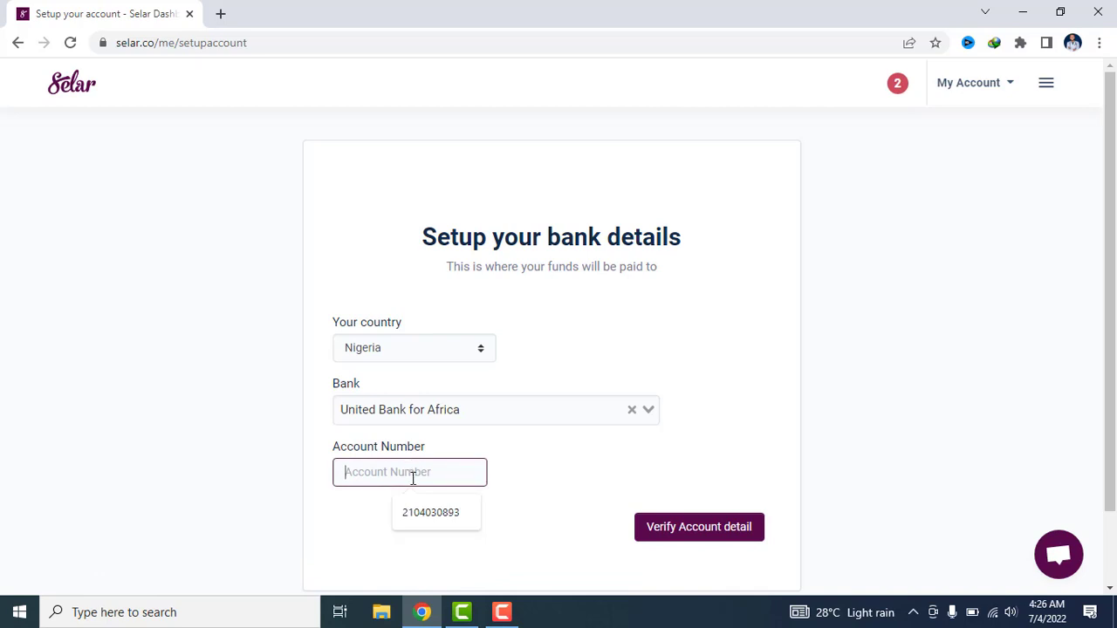
left_click(430, 515)
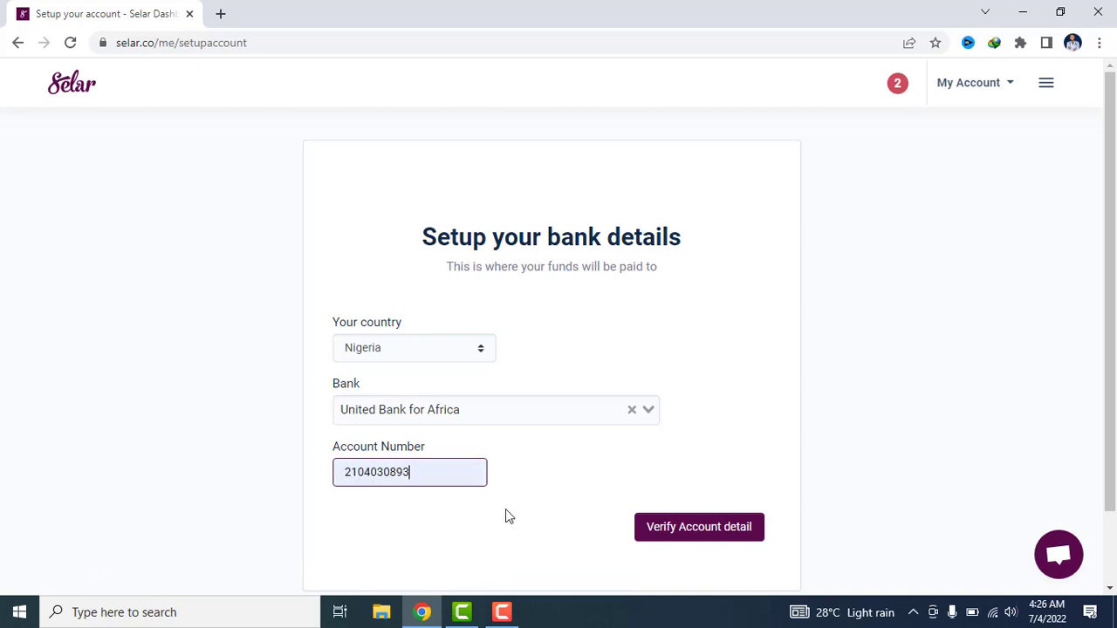
left_click(703, 541)
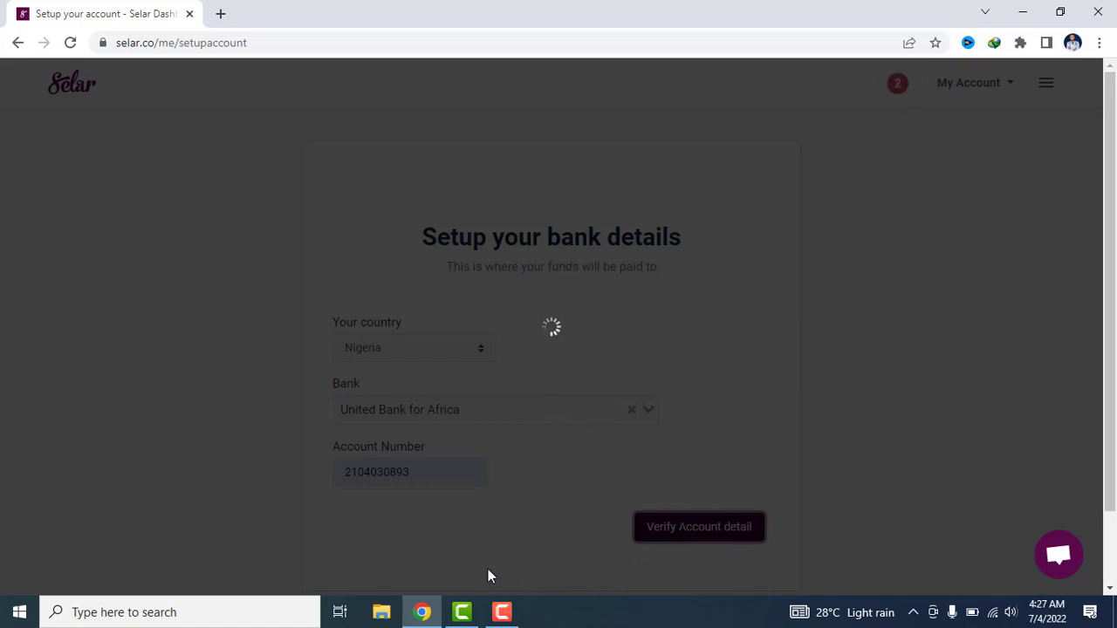
left_click(509, 622)
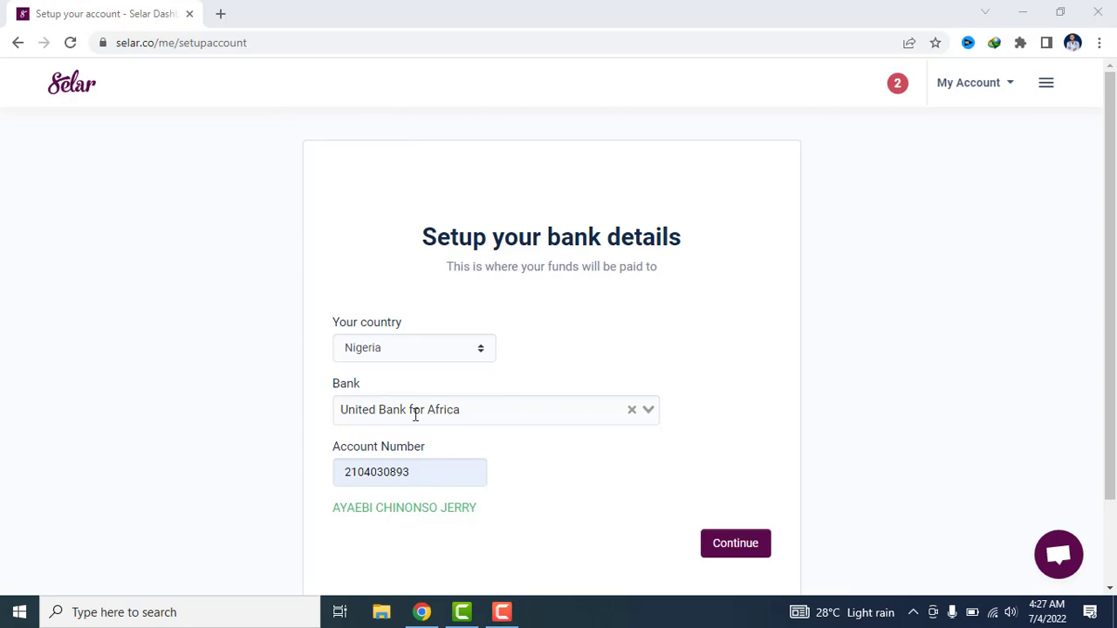
Step: Continue with the verified bank account and confirm that its details are correct
scroll(442, 460, "down", 2)
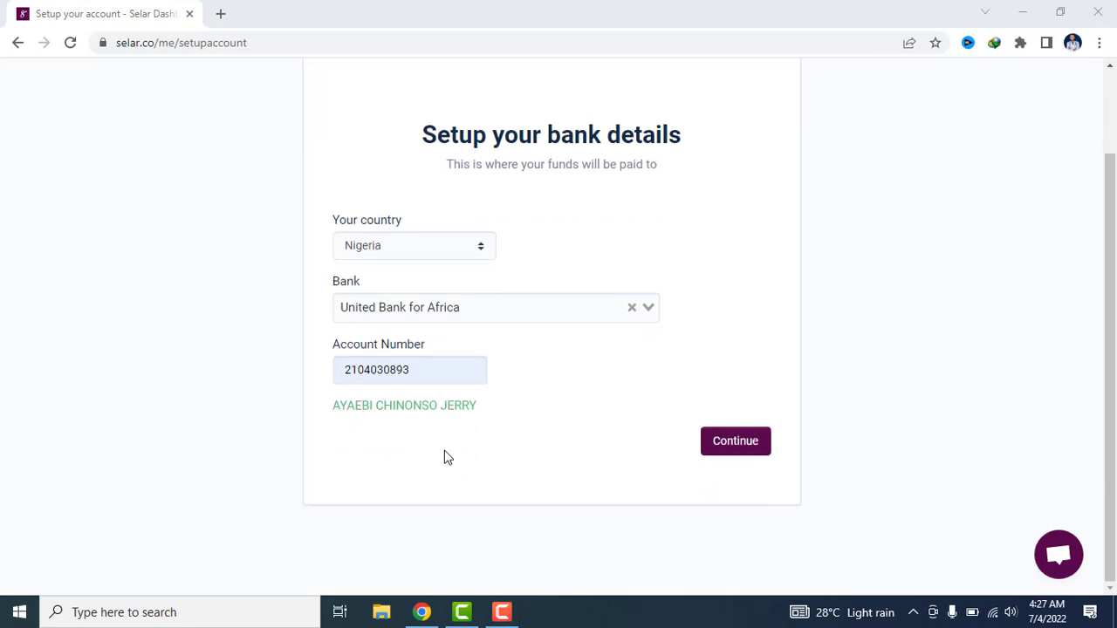
left_click(731, 460)
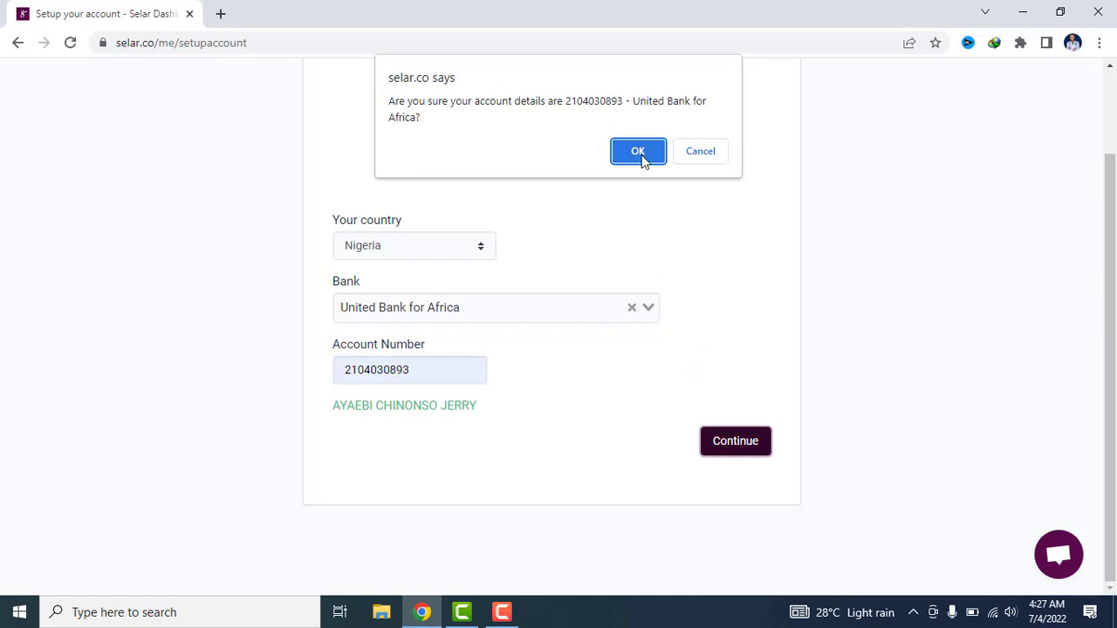
left_click(639, 156)
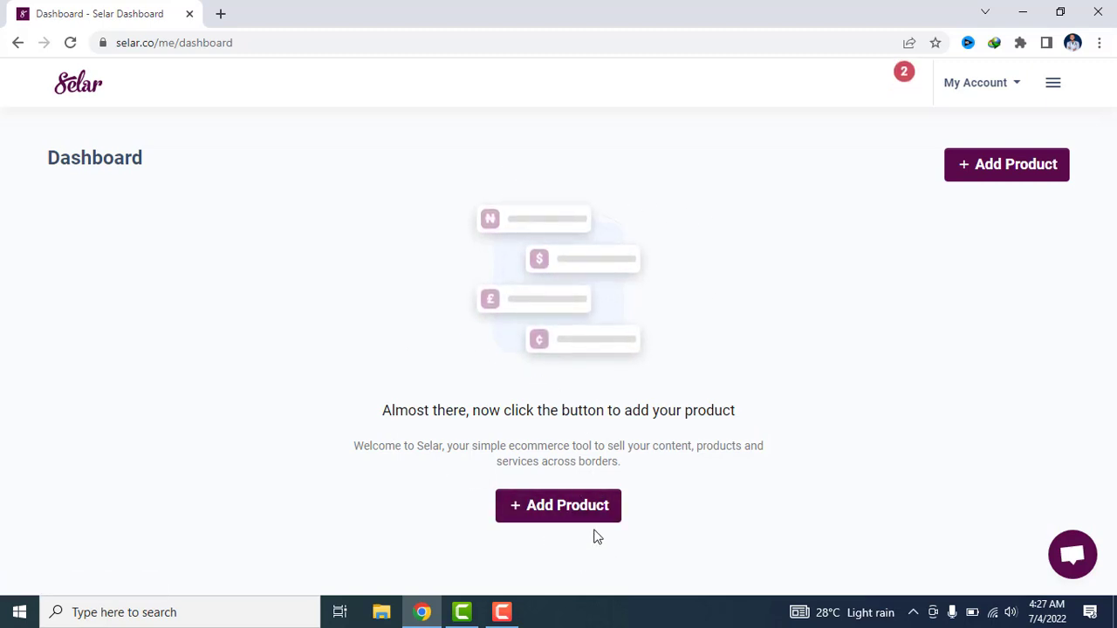
Step: Start adding a product from the dashboard
left_click(562, 521)
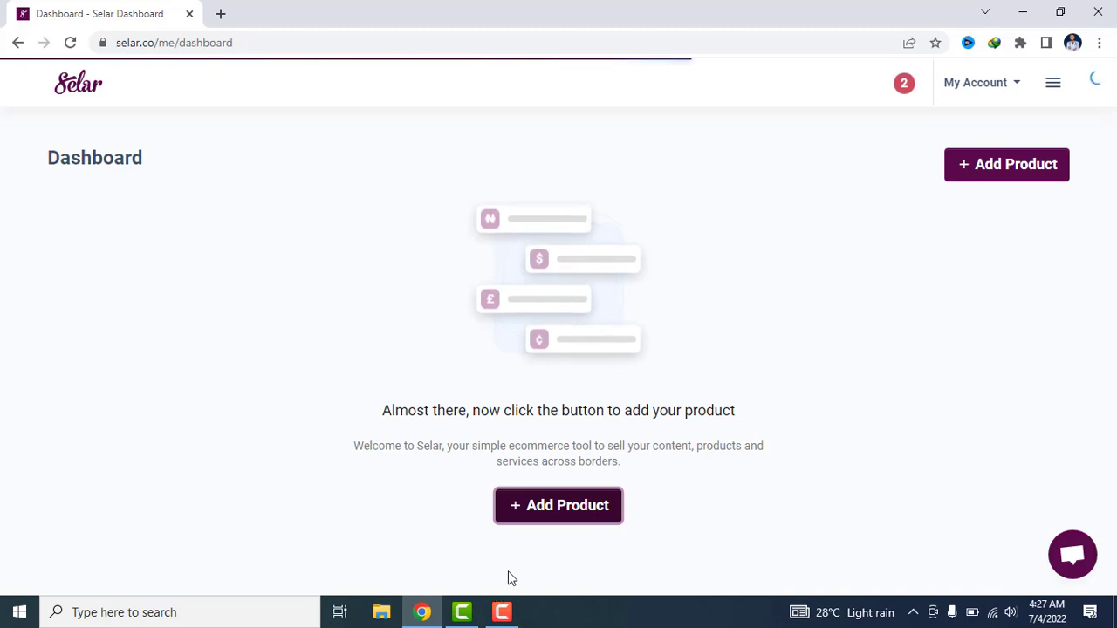
mouse_move(503, 616)
left_click(502, 612)
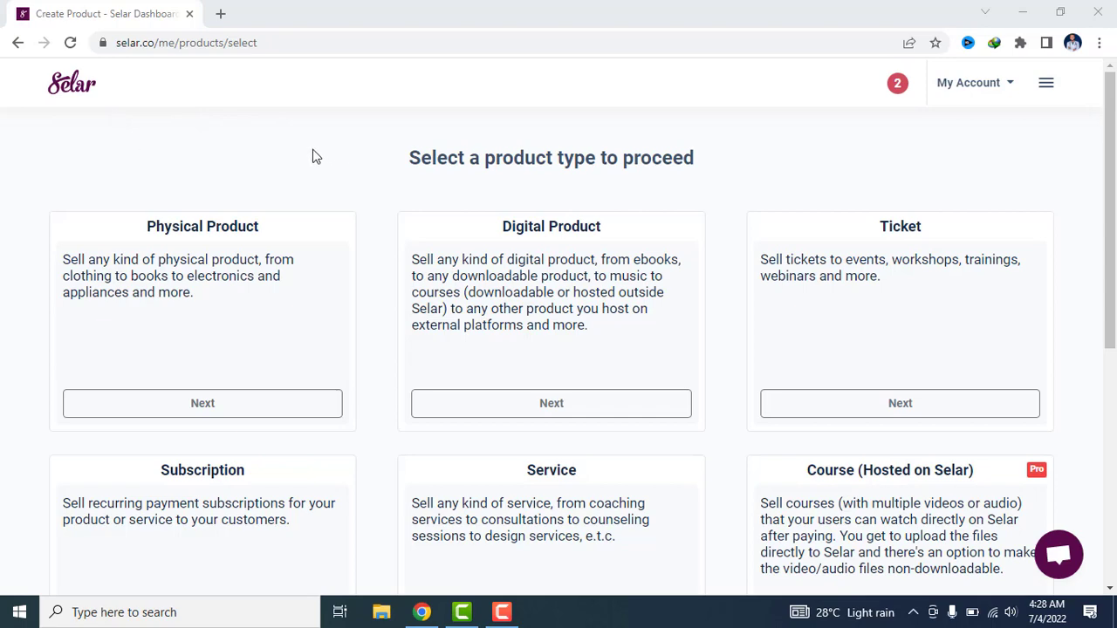
Step: Examine the available product types and which of them require a Pro or Turbo upgrade
scroll(349, 179, "down", 5)
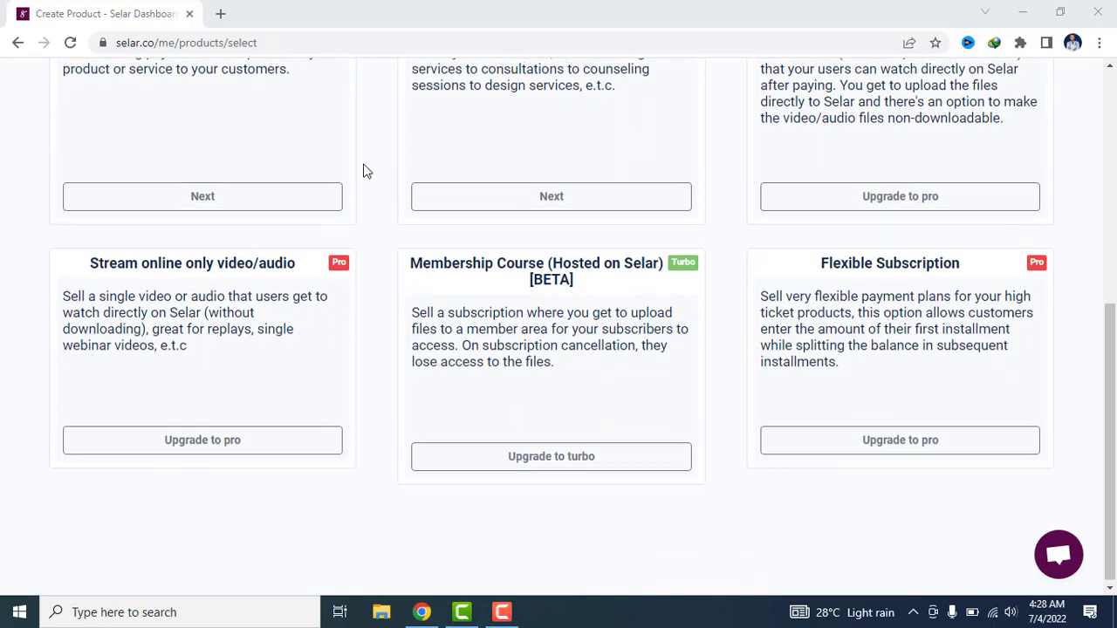
scroll(364, 171, "up", 5)
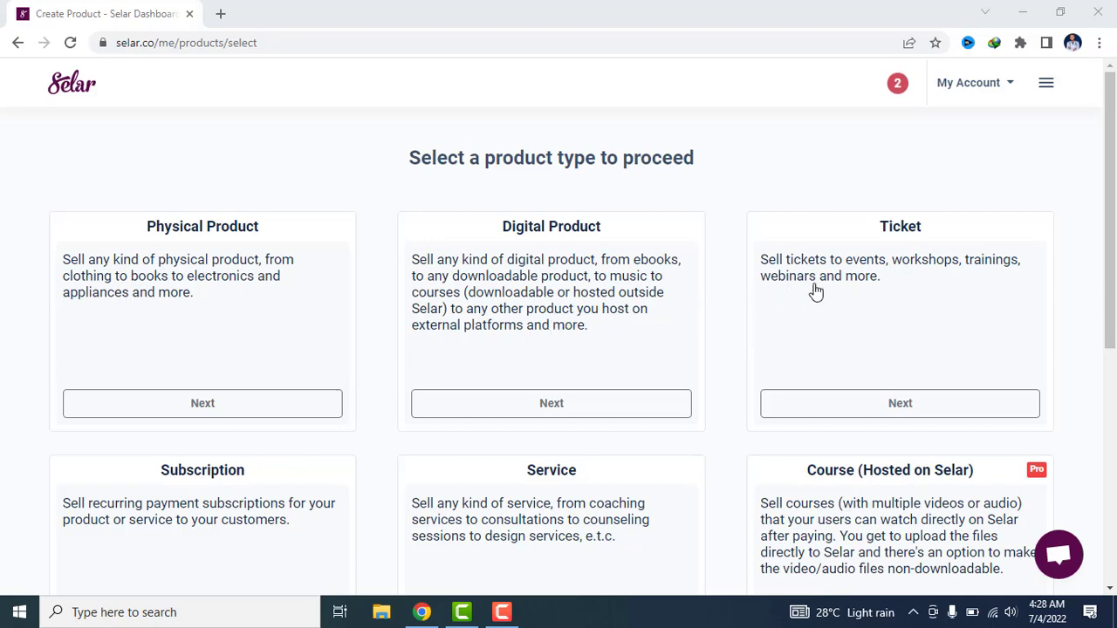
scroll(662, 356, "down", 2)
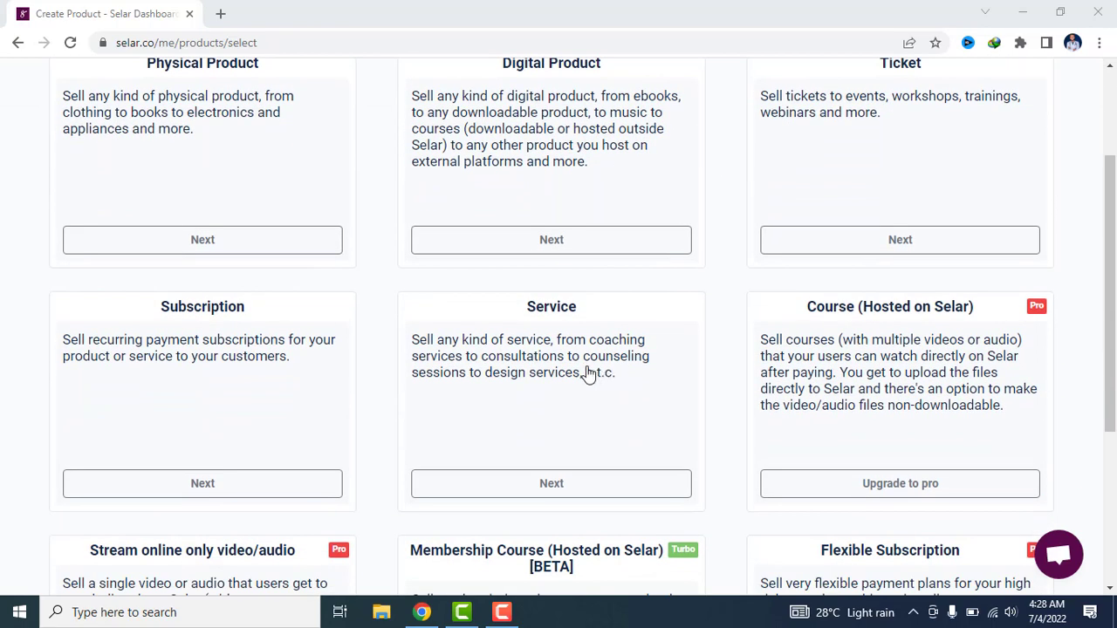
scroll(524, 377, "down", 2)
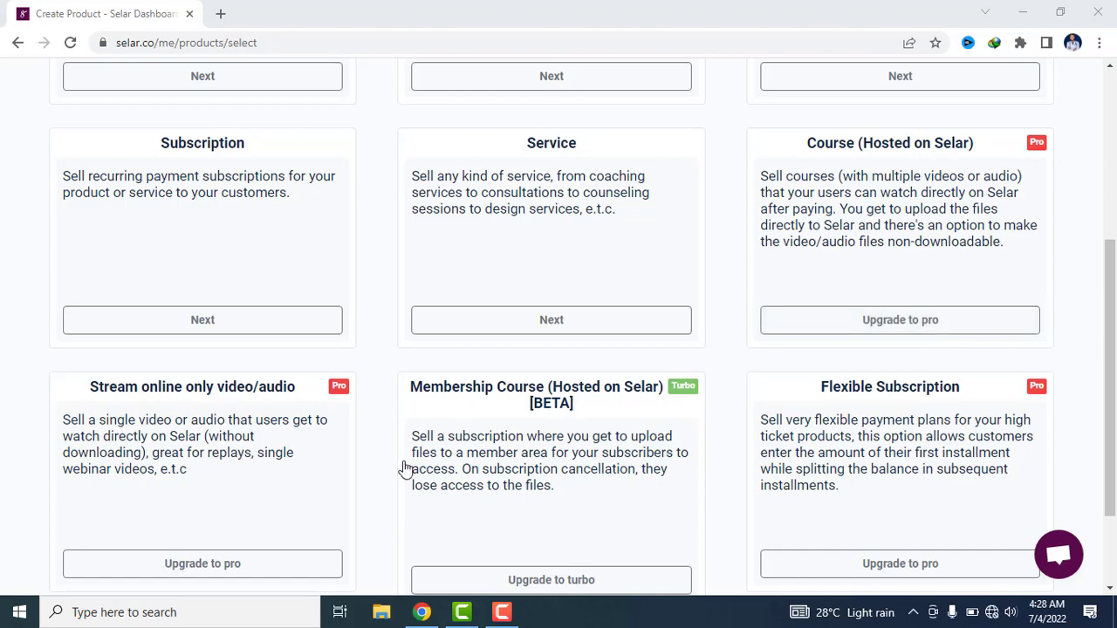
scroll(391, 445, "down", 3)
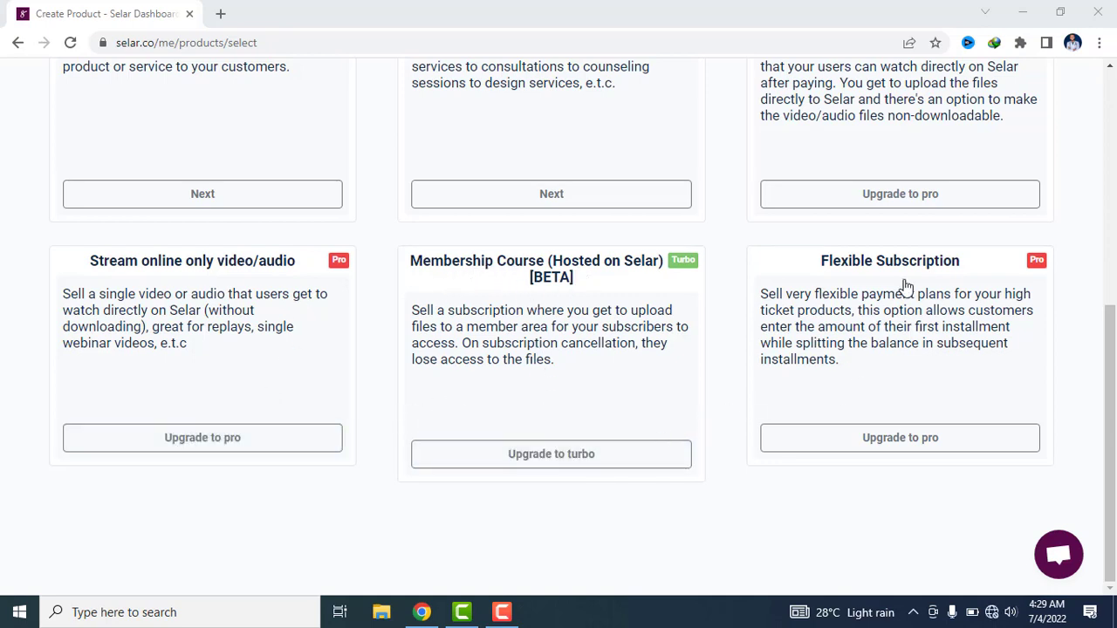
scroll(763, 274, "up", 5)
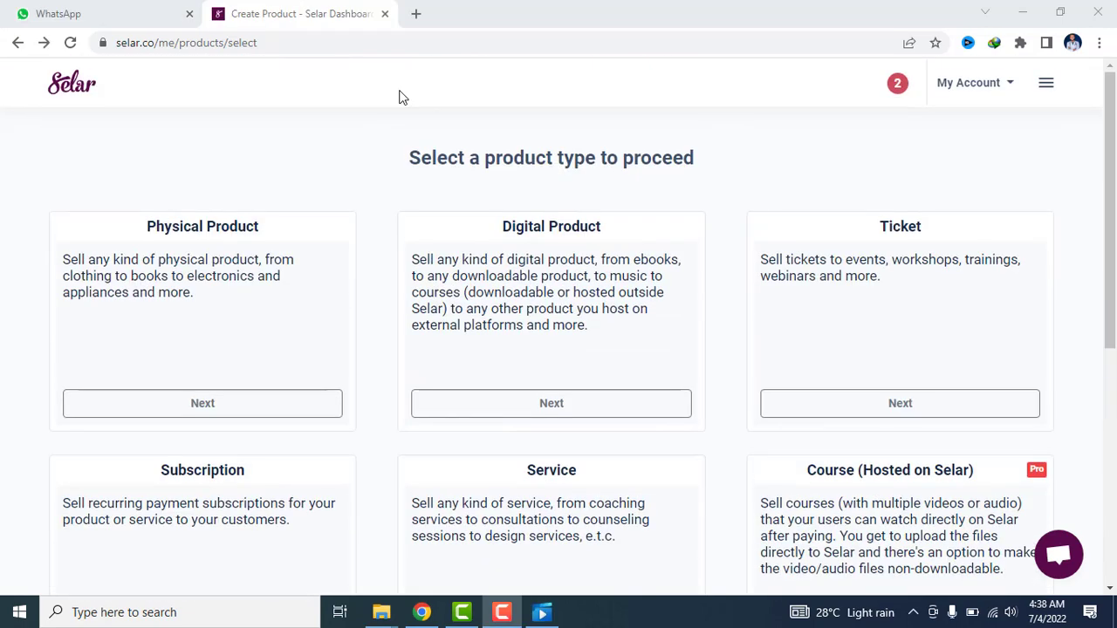
Step: Choose Physical Product as the product type and open its product creation form
left_click(150, 410)
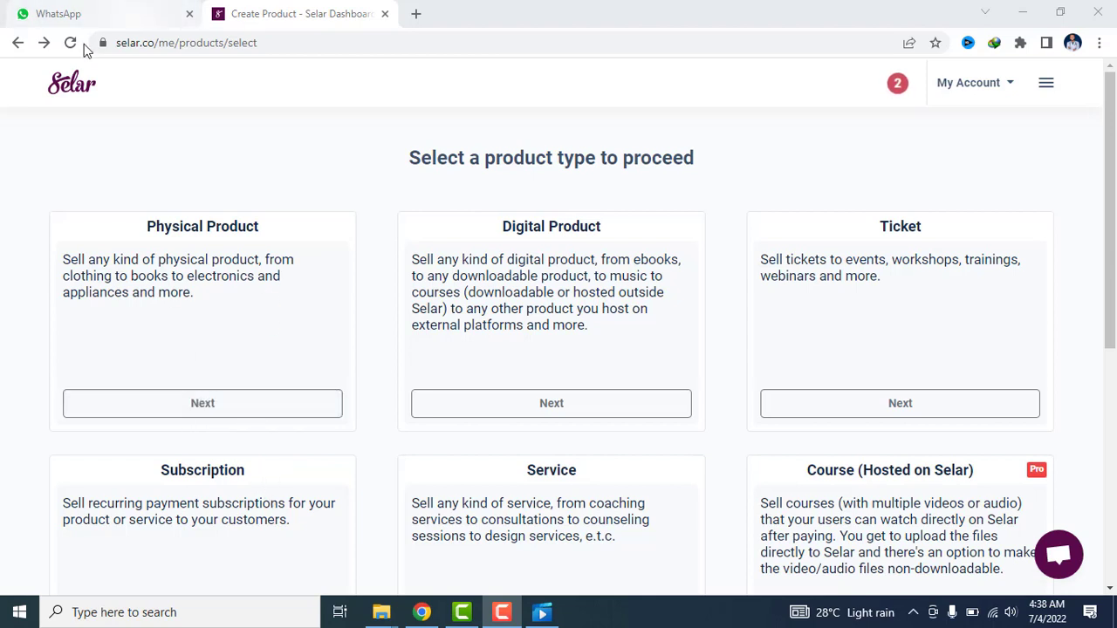
left_click(44, 42)
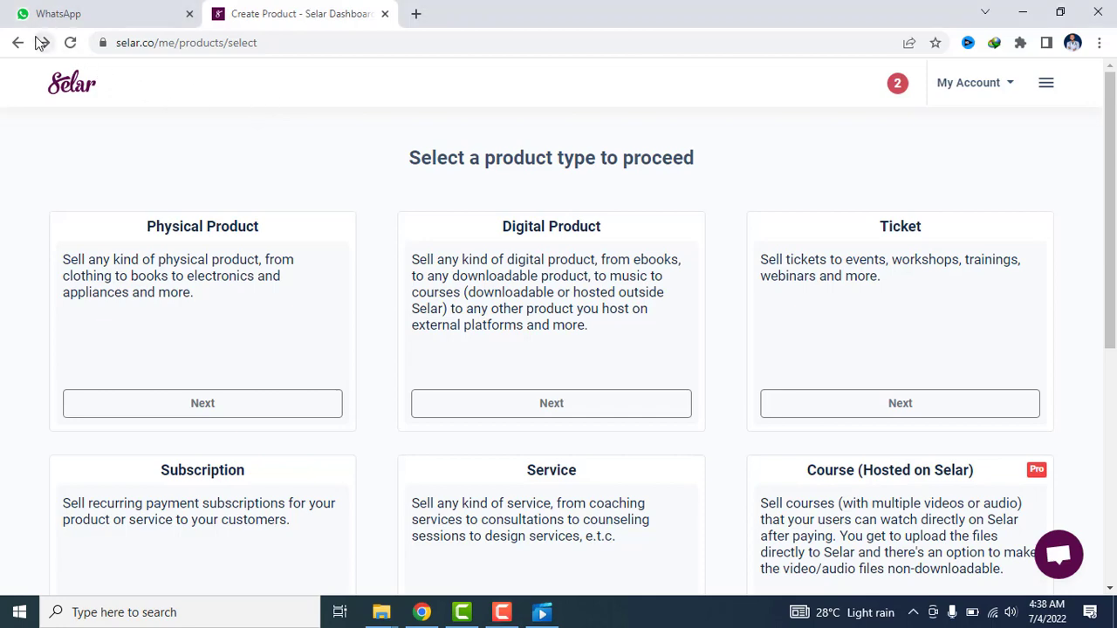
scroll(279, 305, "down", 2)
scroll(279, 305, "up", 2)
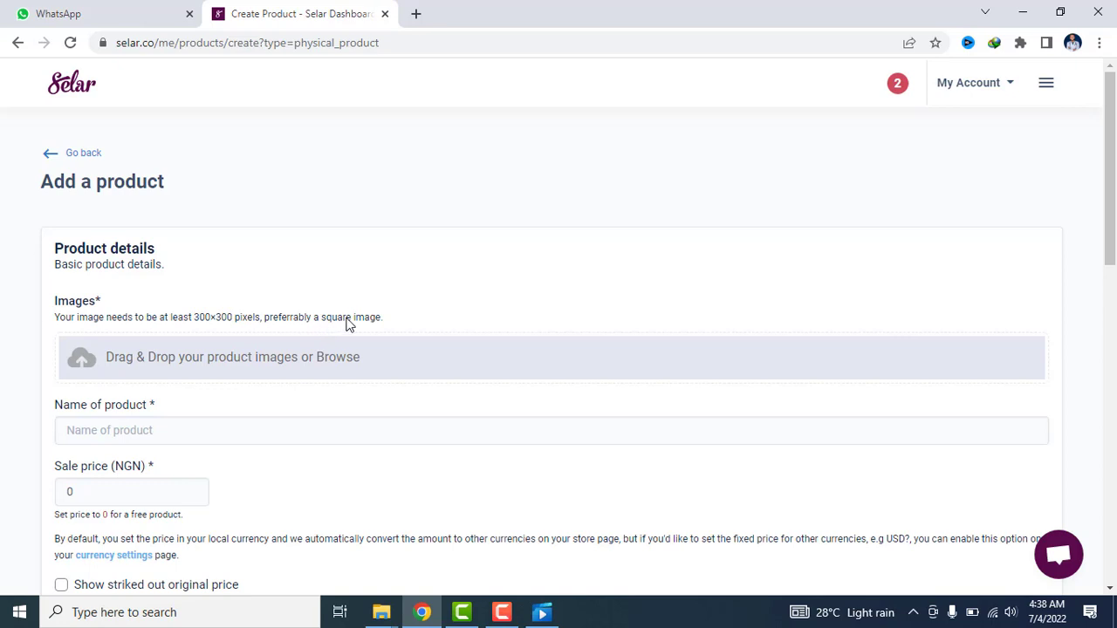
Step: Upload the rsz_1dog_book_cover JPG from the Downloads folder as the product image
scroll(105, 368, "down", 3)
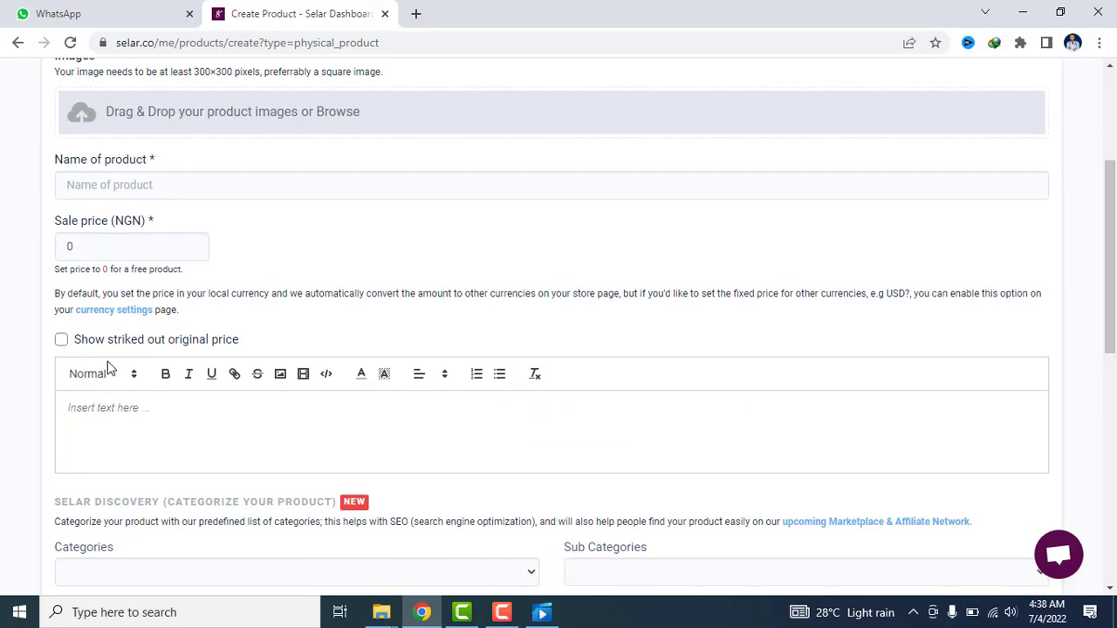
scroll(107, 362, "up", 2)
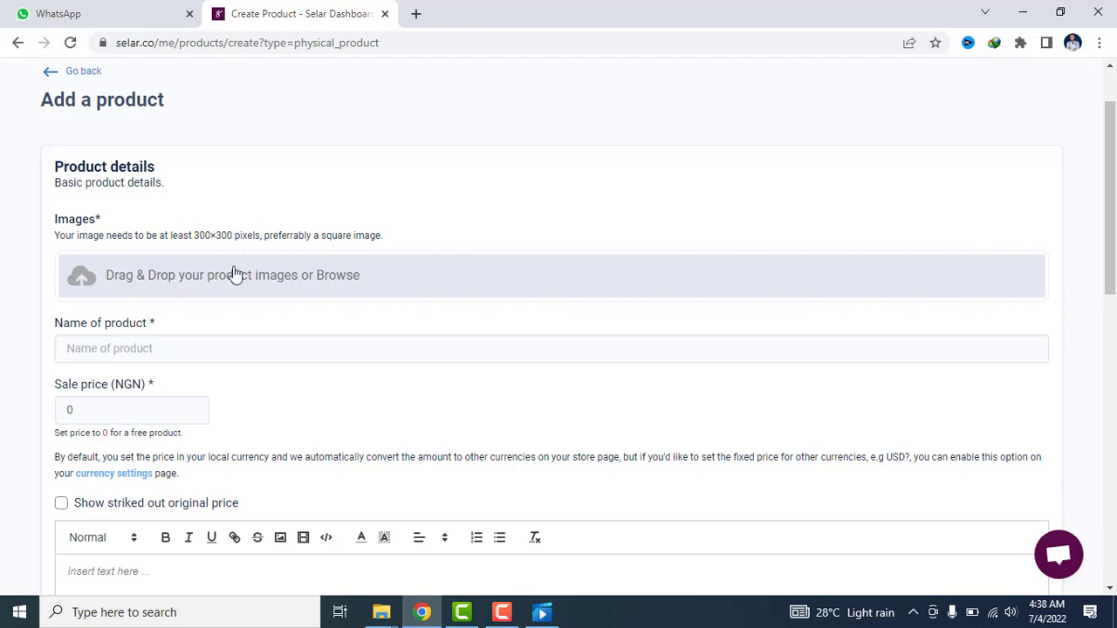
left_click(94, 287)
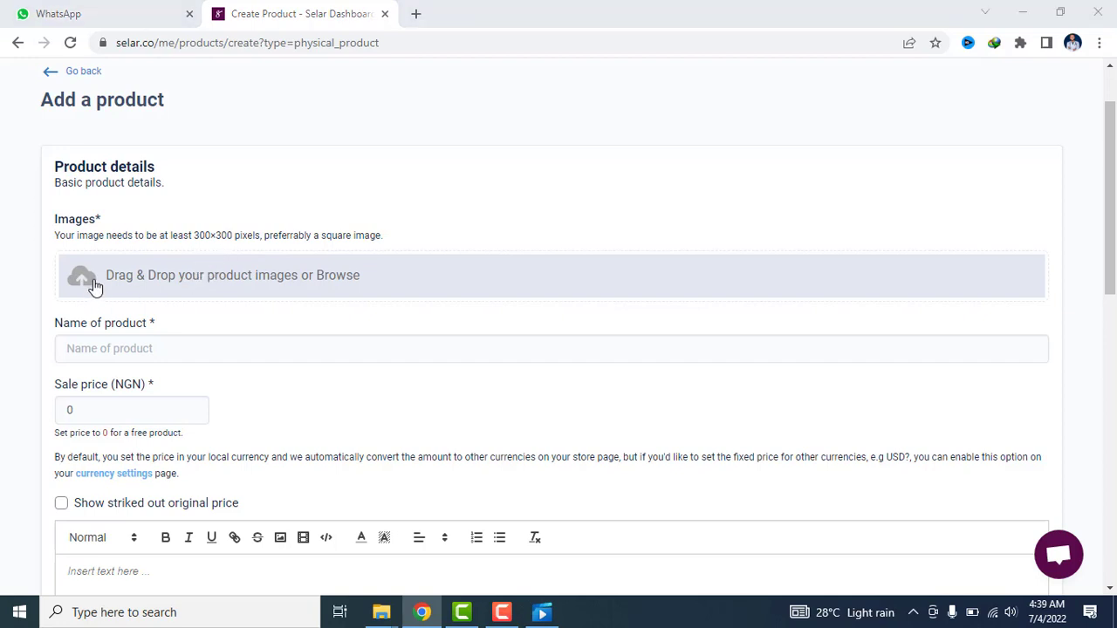
scroll(225, 223, "down", 10)
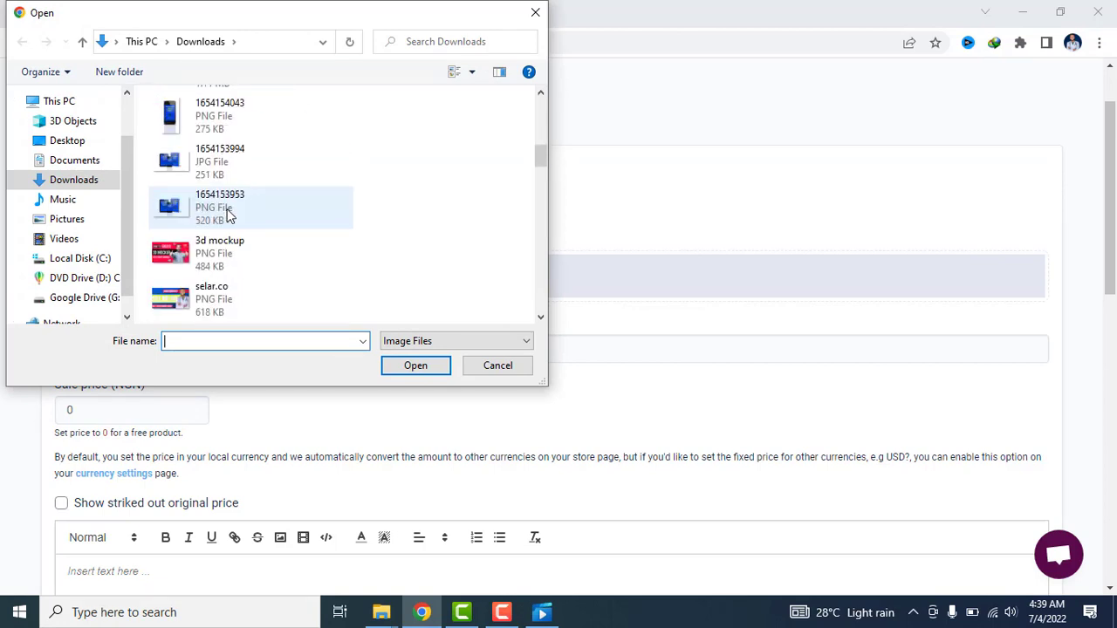
scroll(234, 220, "down", 5)
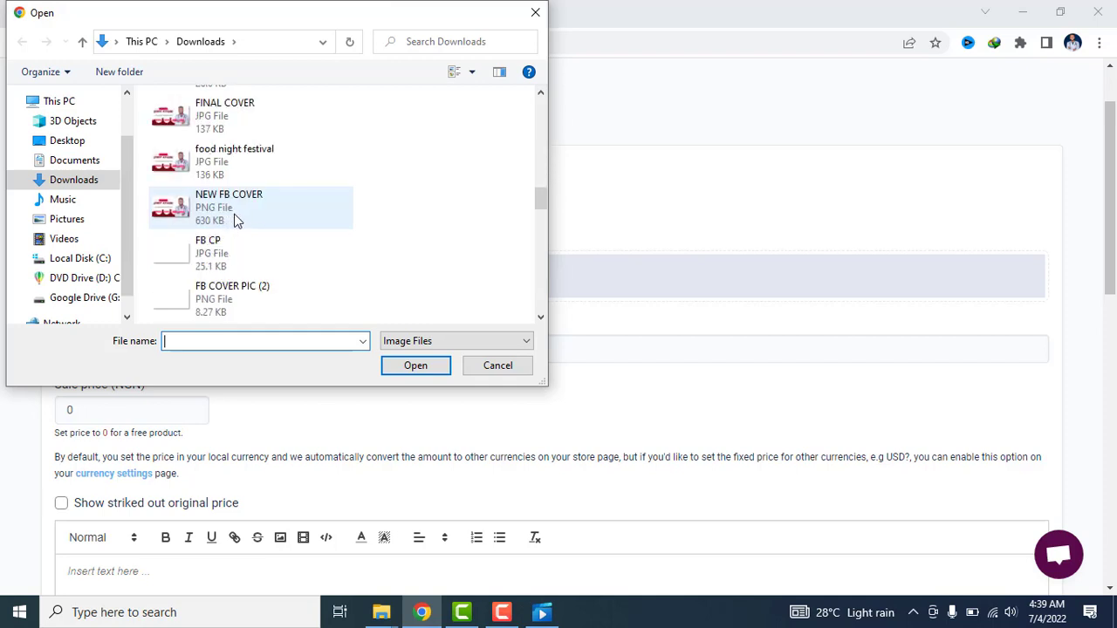
scroll(234, 220, "down", 3)
scroll(236, 218, "up", 3)
scroll(236, 218, "down", 6)
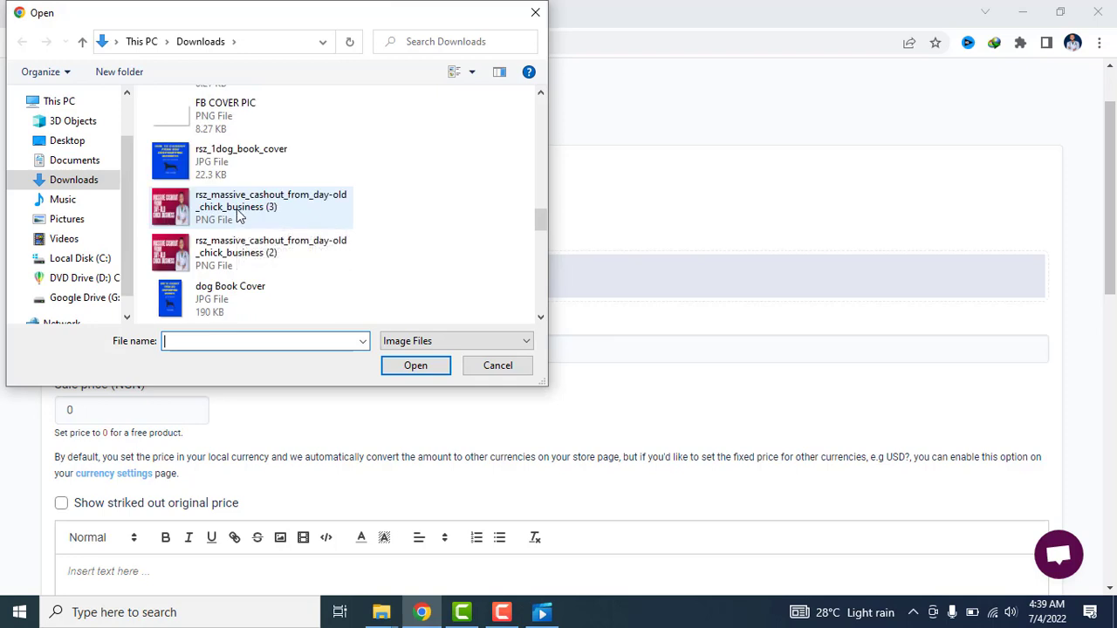
scroll(237, 218, "up", 3)
double_click(245, 293)
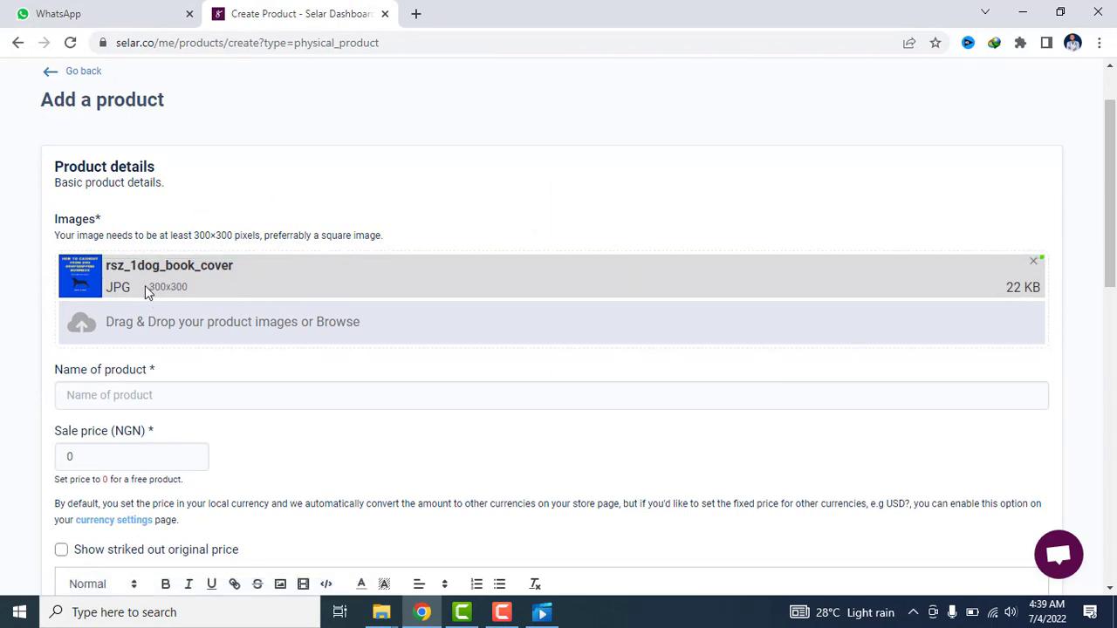
scroll(309, 275, "down", 1)
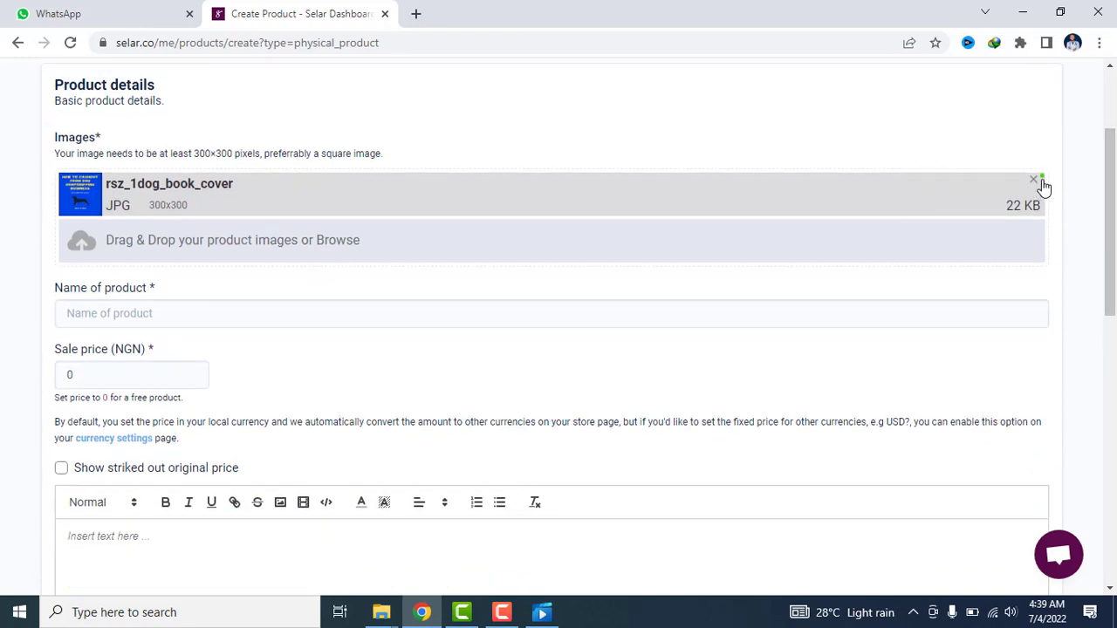
scroll(87, 244, "down", 1)
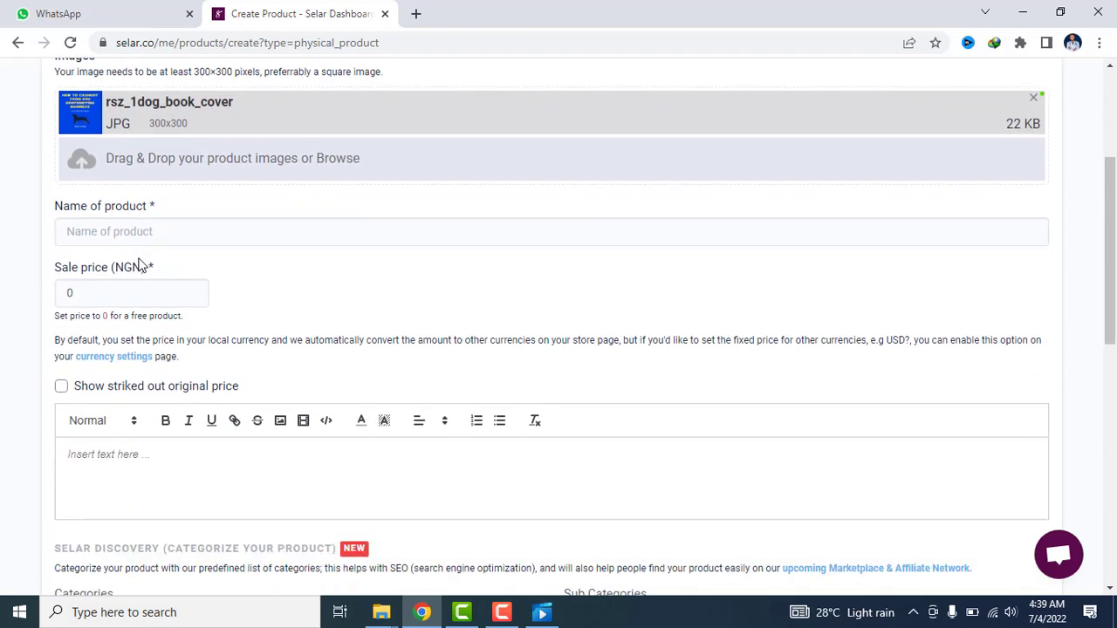
Step: Name the product "dog business bluprint" and set its sale price to 1000 NGN
left_click(144, 229)
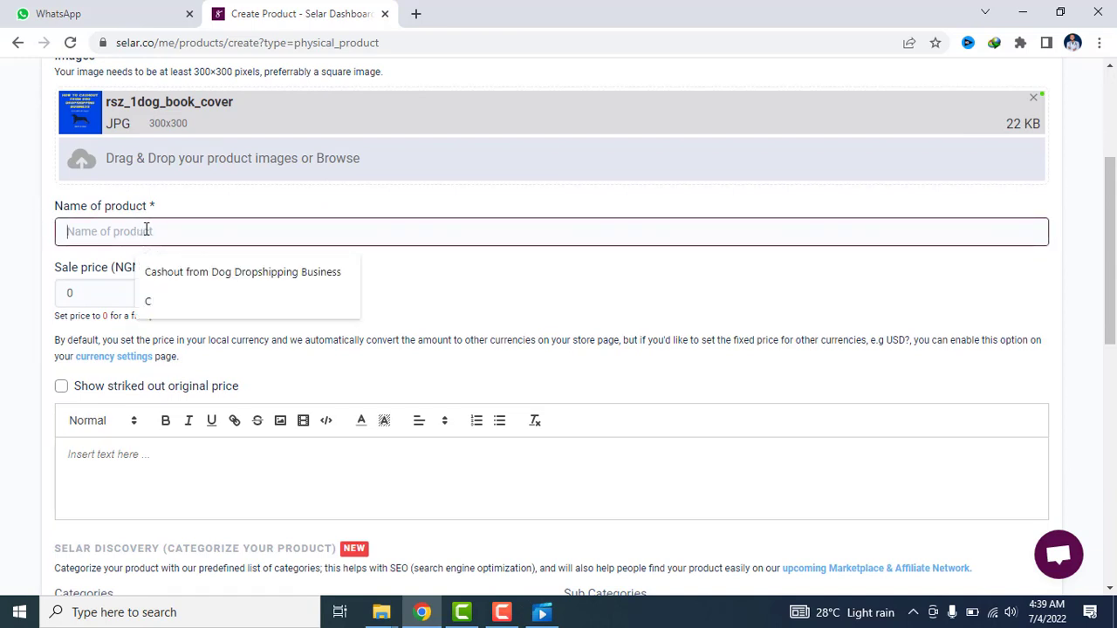
type("dog bus")
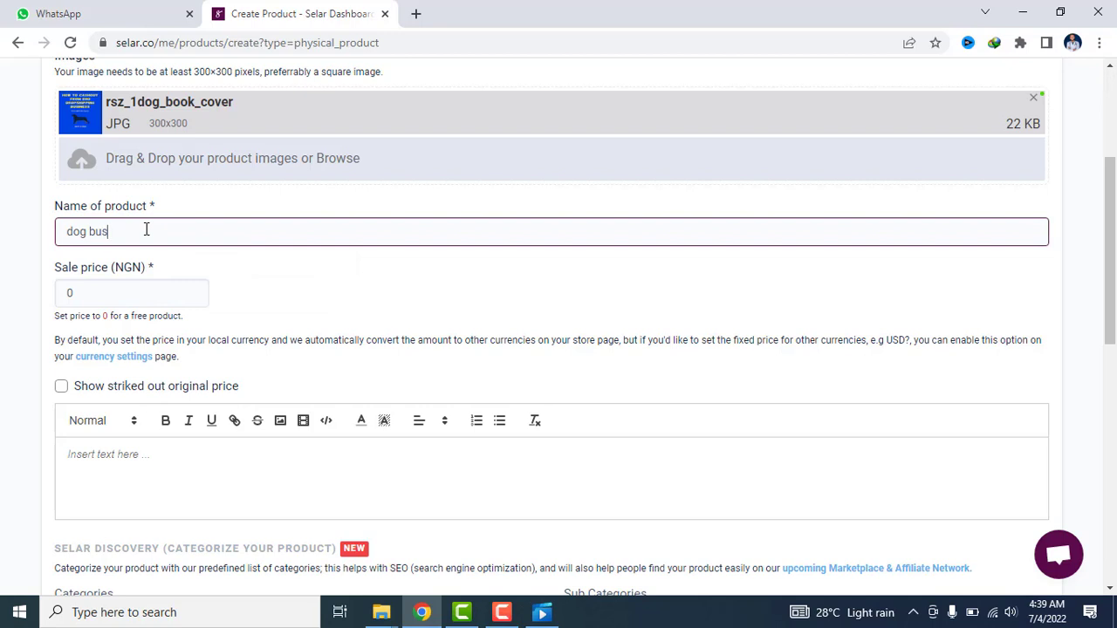
type("iness bluprint")
left_click(115, 292)
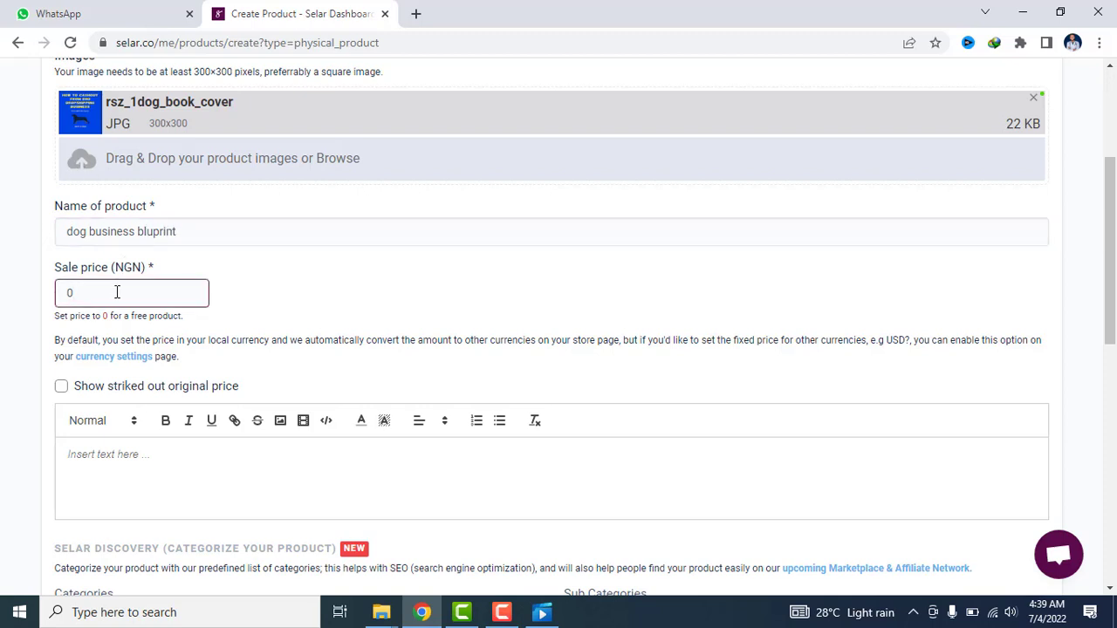
key("BackSpace")
type("1000")
Step: Enable the struck-out original price for the product and set it to 5000 NGN
left_click(61, 387)
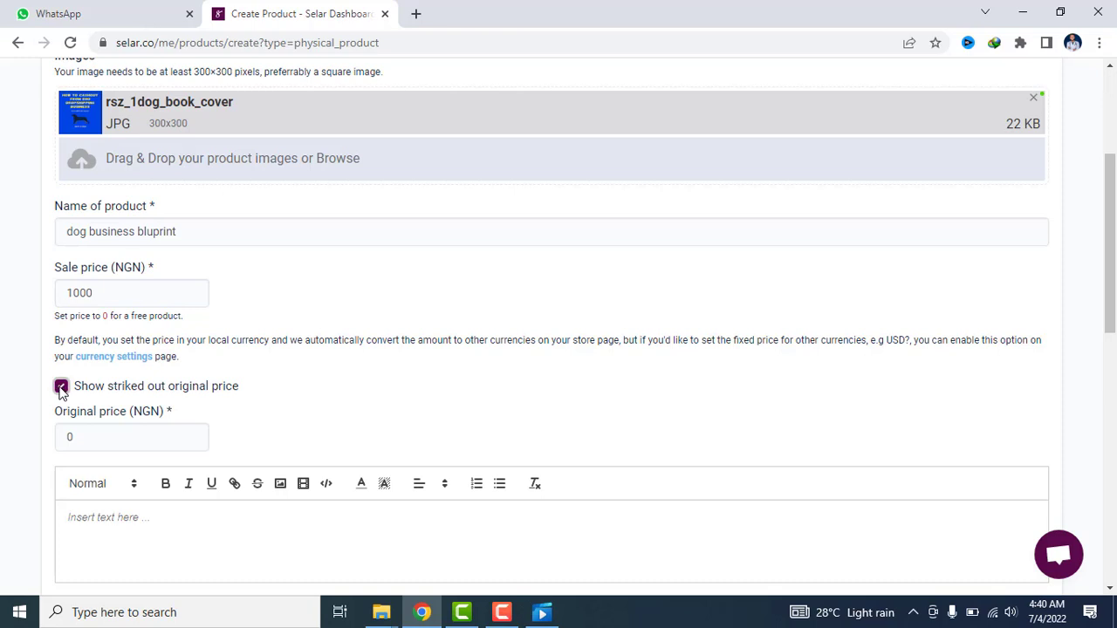
left_click(112, 441)
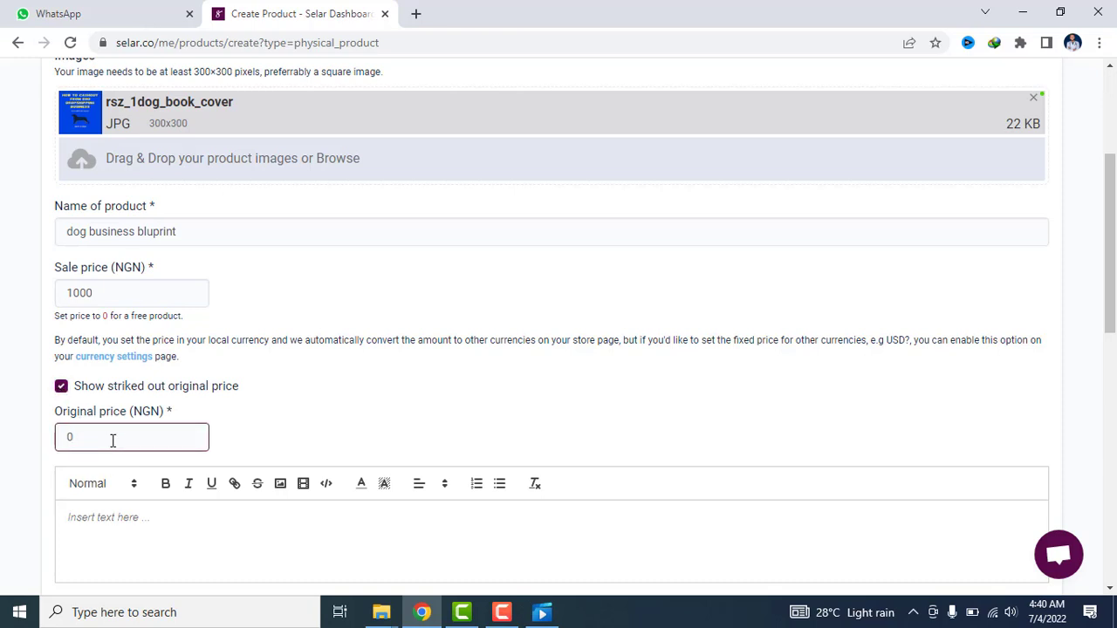
key("BackSpace")
type("5000")
Step: Write the product description "This book will change your life for the better... in this book i will teach you how to make money selling dogs"
scroll(105, 419, "down", 2)
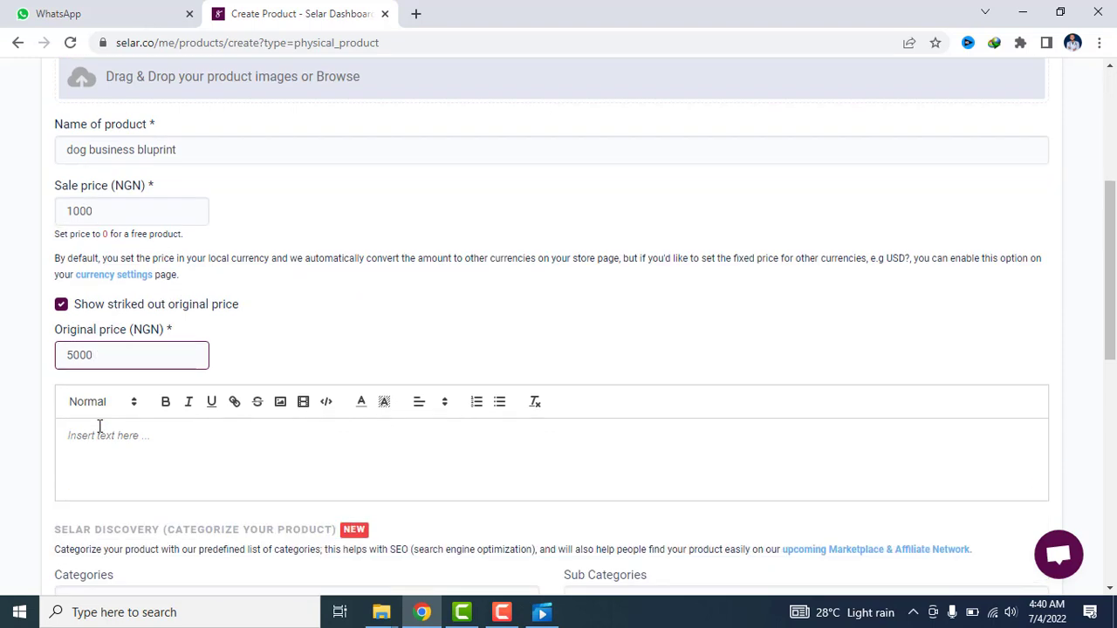
left_click(125, 373)
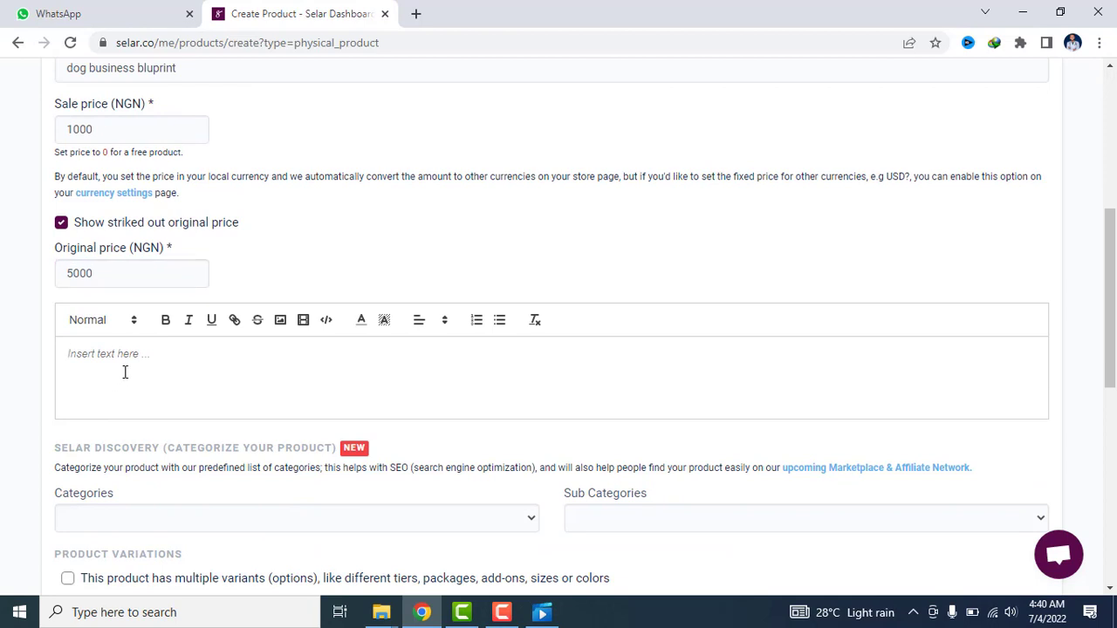
type("This")
left_click(502, 612)
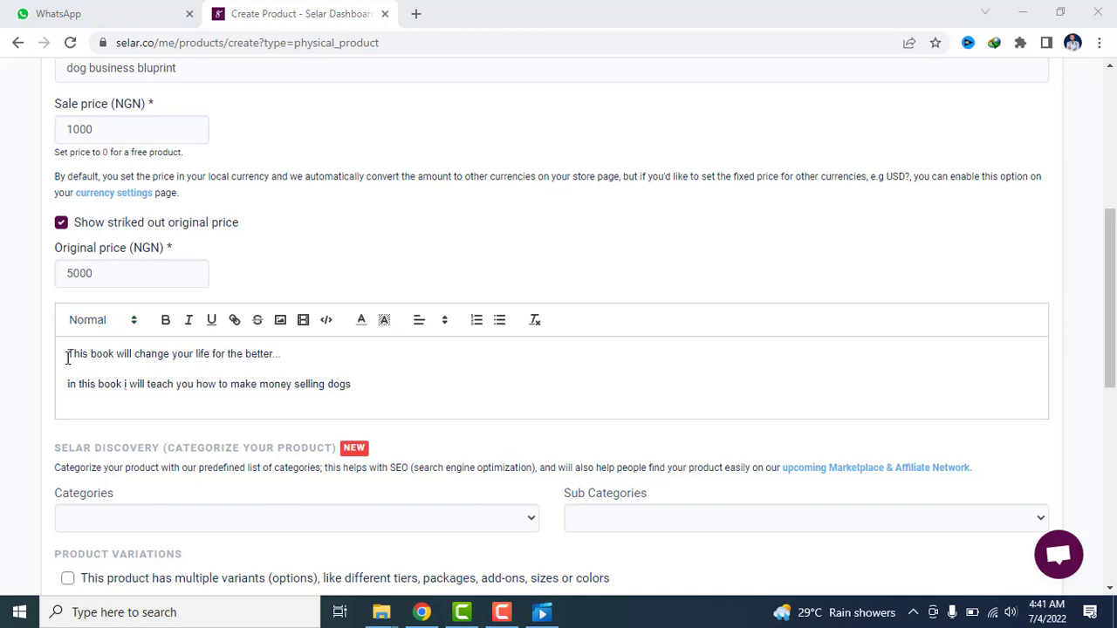
left_click_drag(68, 355, 274, 365)
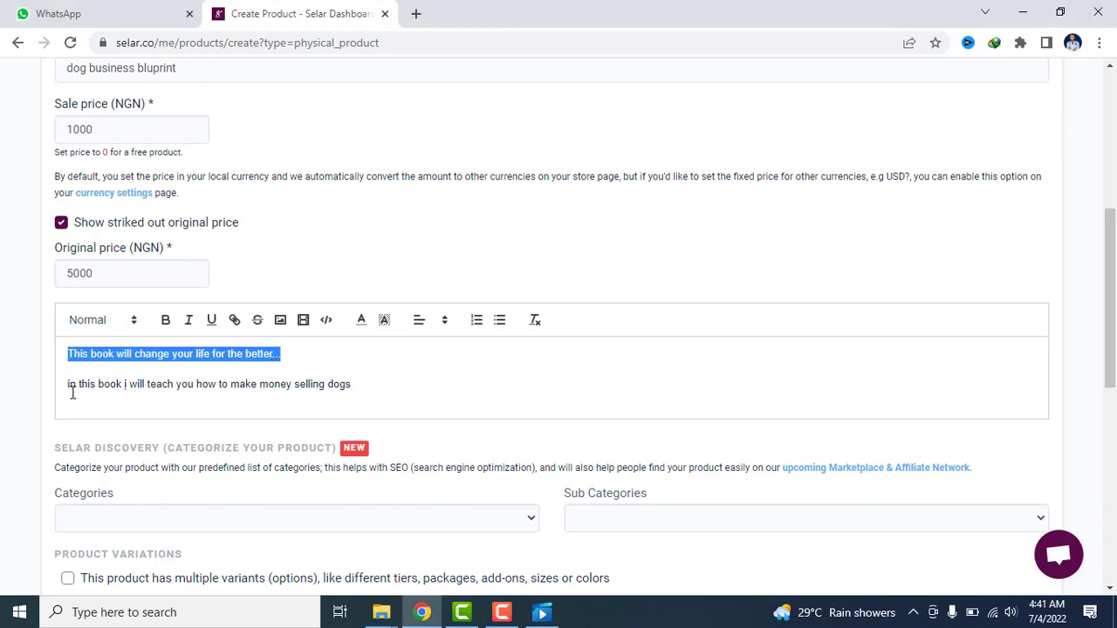
left_click_drag(69, 386, 346, 400)
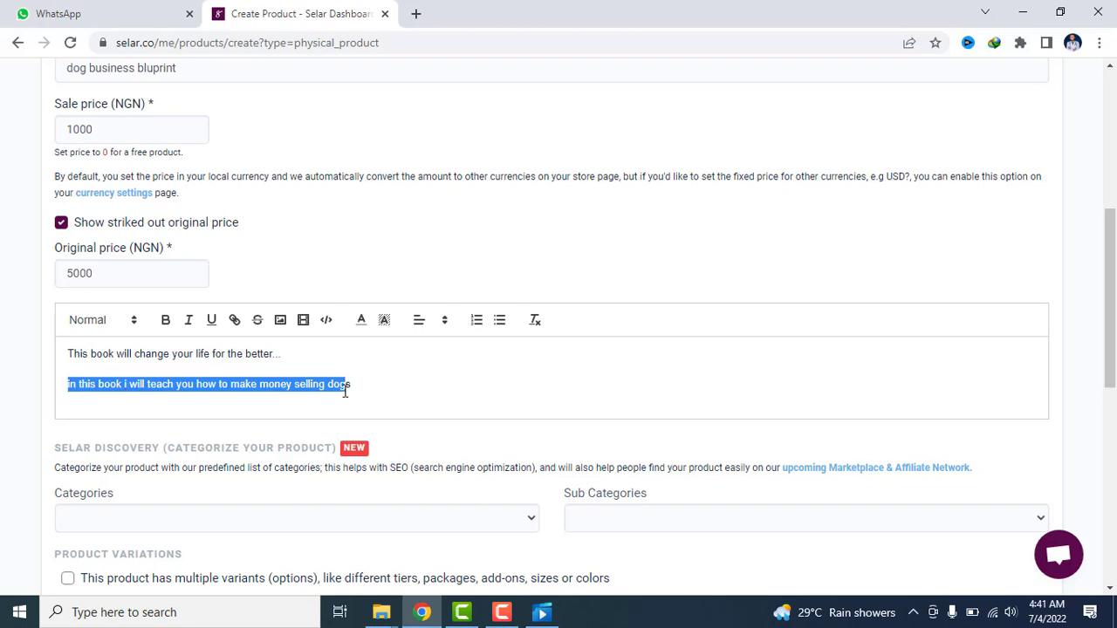
left_click(355, 392)
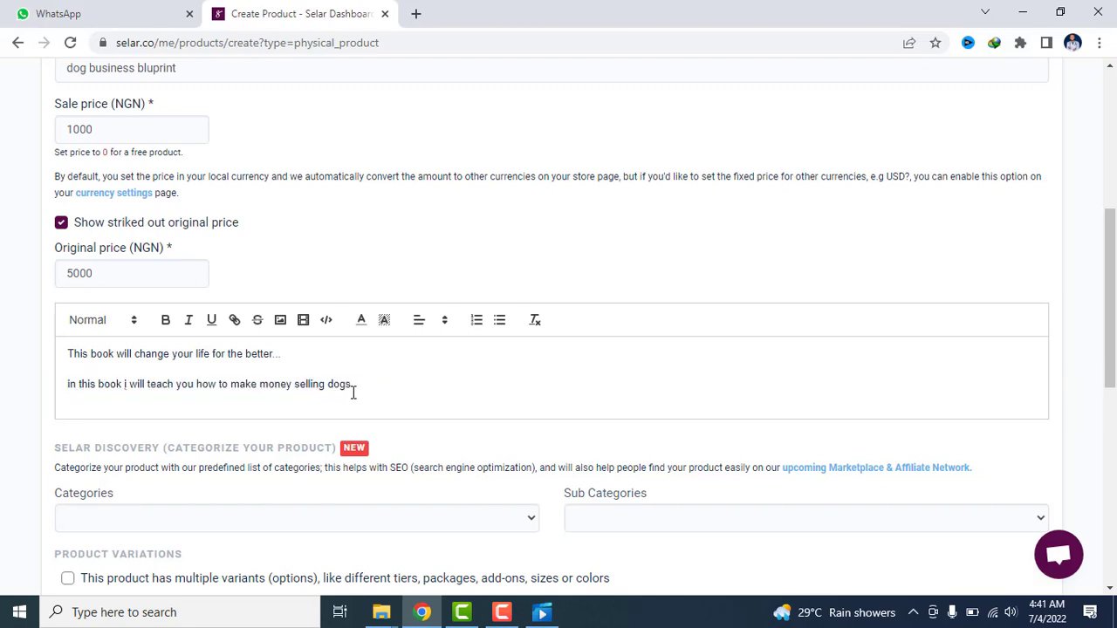
Step: Set the product's Selar Discovery category to Business
scroll(379, 393, "down", 1)
scroll(379, 382, "up", 1)
scroll(386, 381, "down", 2)
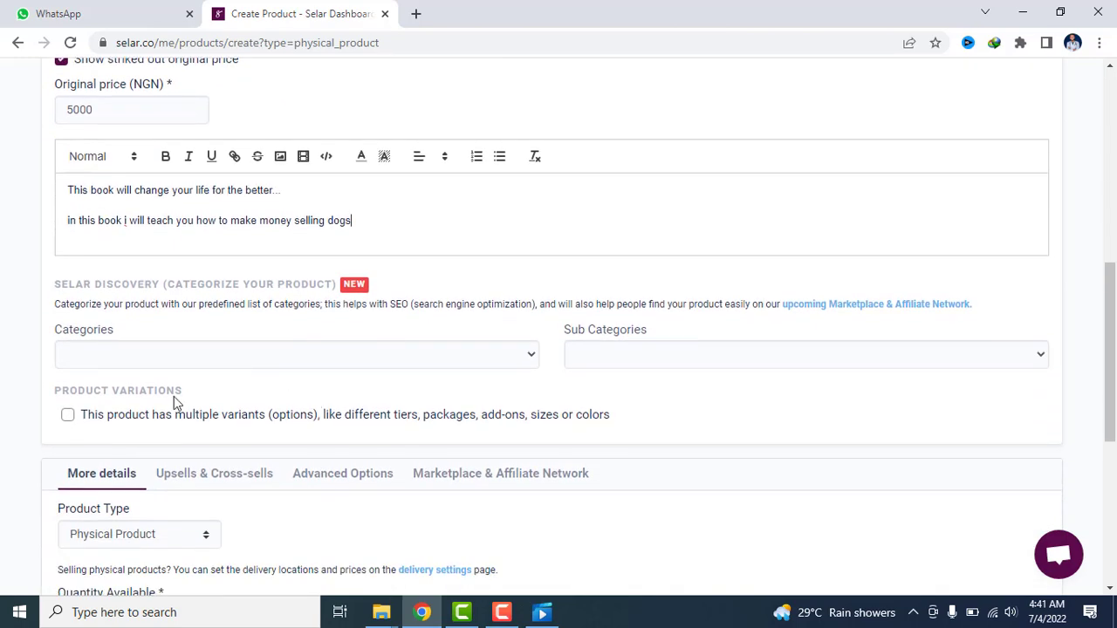
left_click(526, 356)
left_click(526, 356)
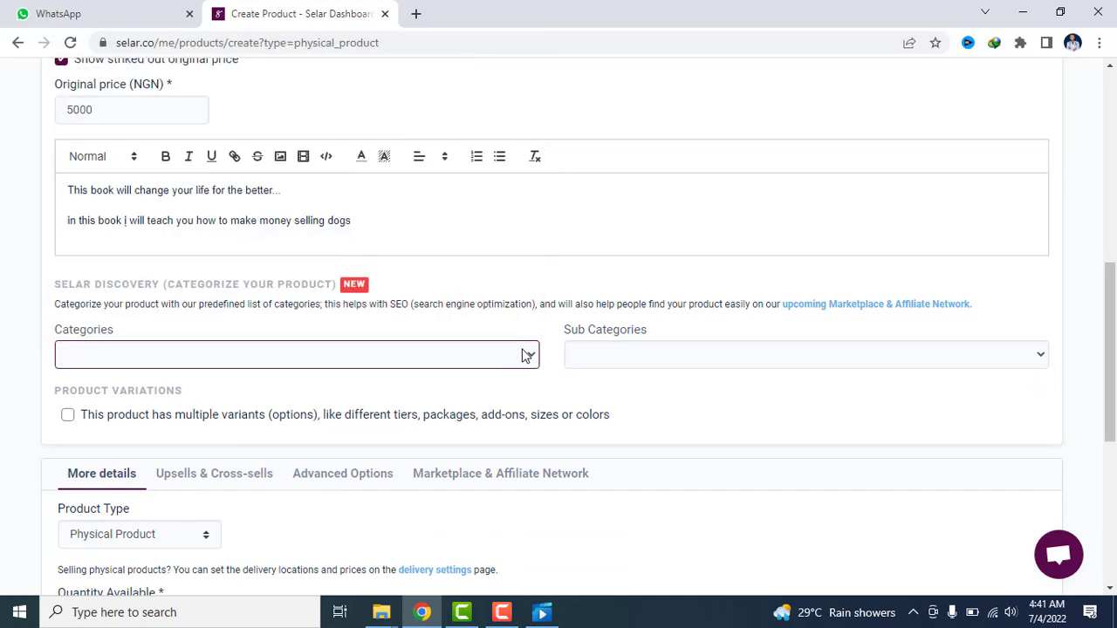
left_click(527, 356)
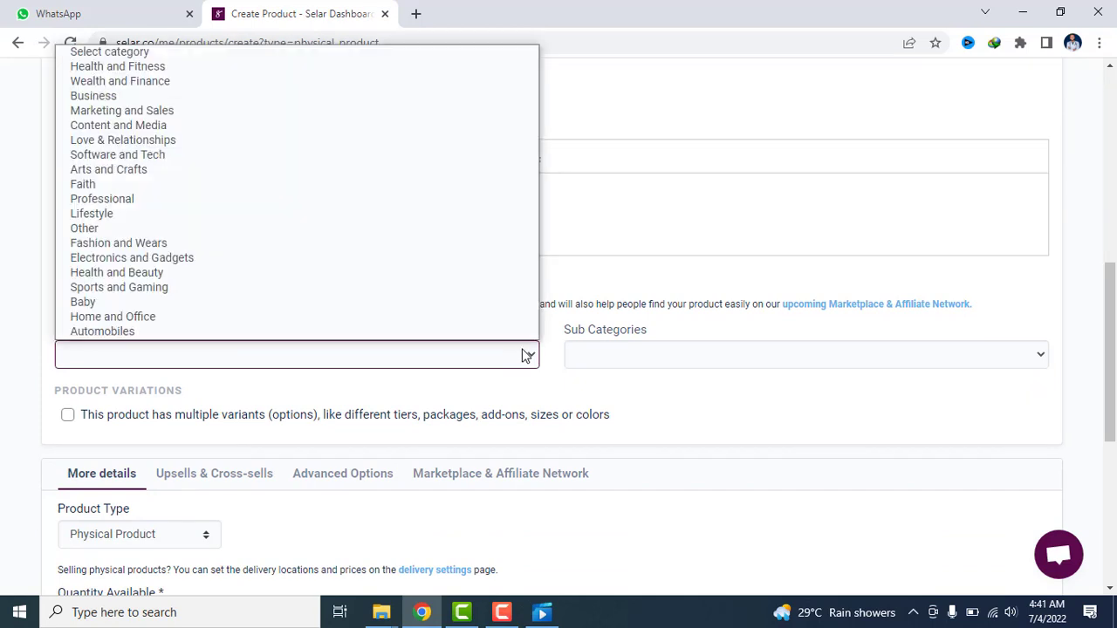
left_click(525, 356)
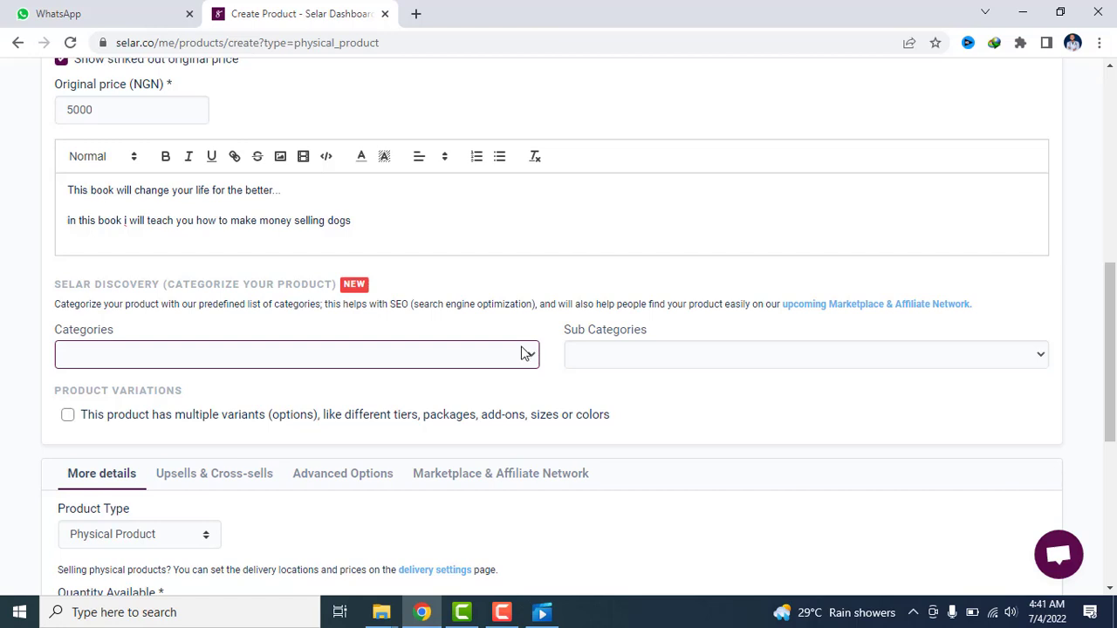
left_click(524, 354)
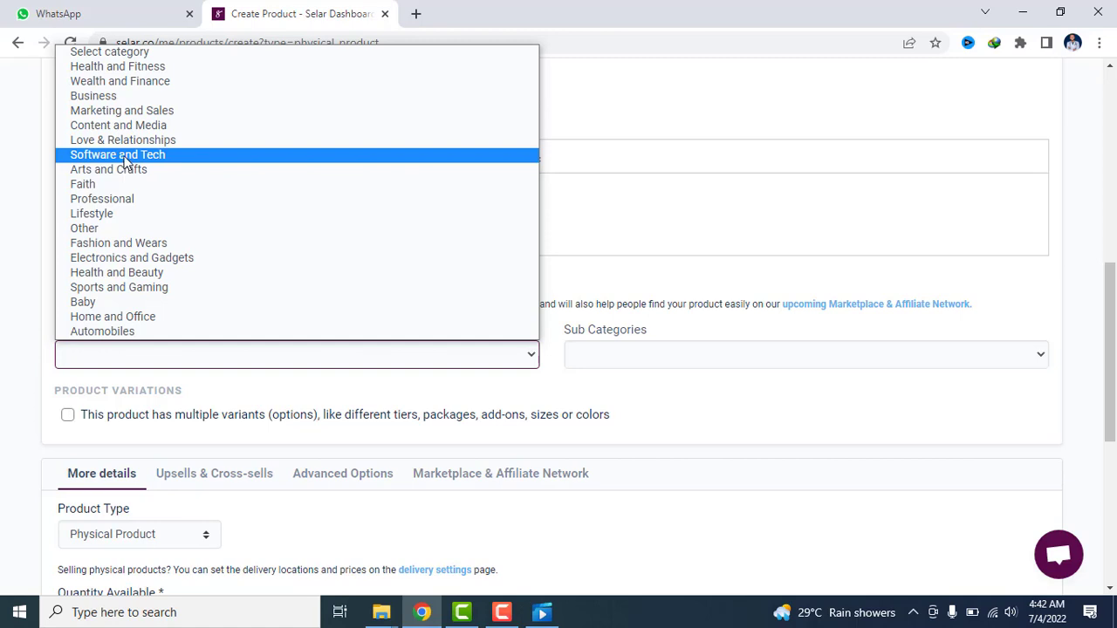
left_click(118, 96)
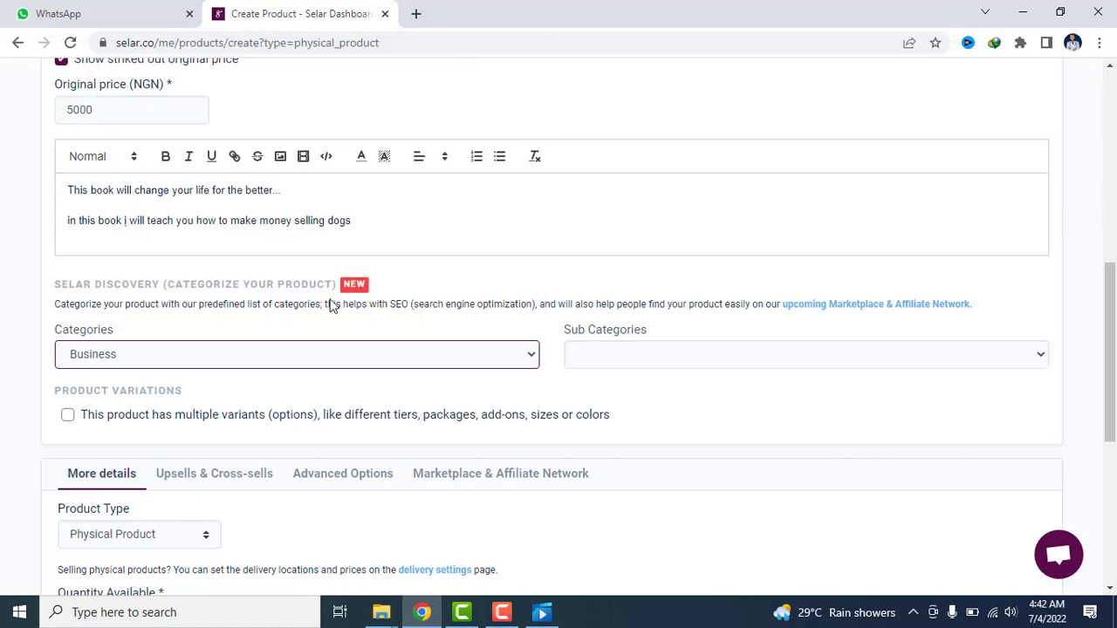
Step: Choose E-Commerce as the product's subcategory
left_click(587, 350)
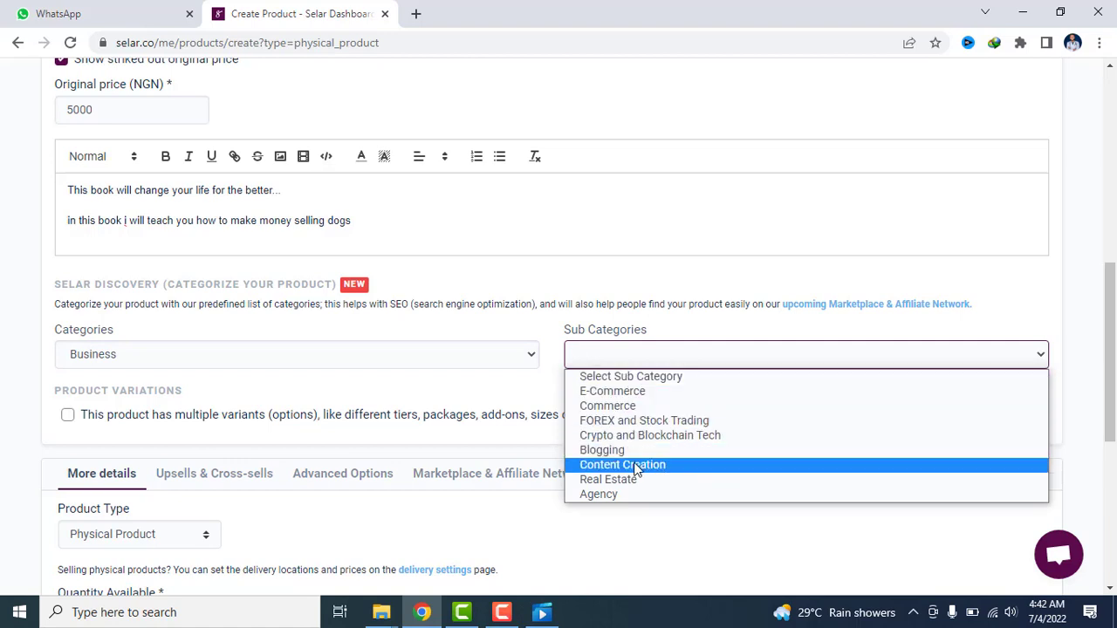
left_click(609, 398)
right_click(606, 400)
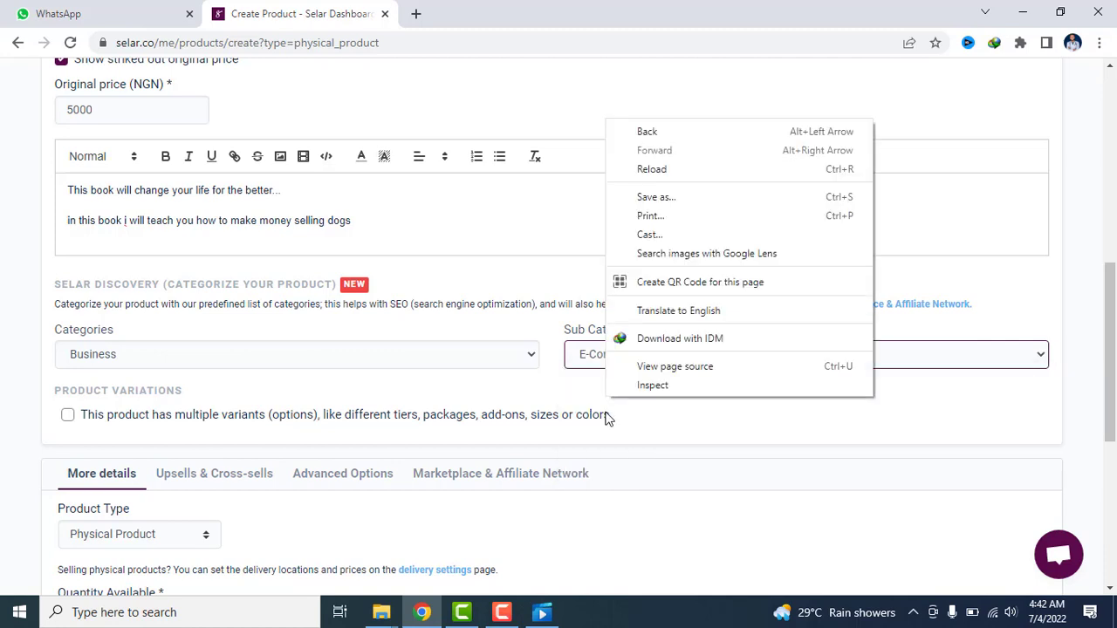
left_click(617, 423)
Step: Examine the product's Upsells & Cross-sells, Advanced Options, and Marketplace & Affiliate Network settings
scroll(349, 459, "down", 2)
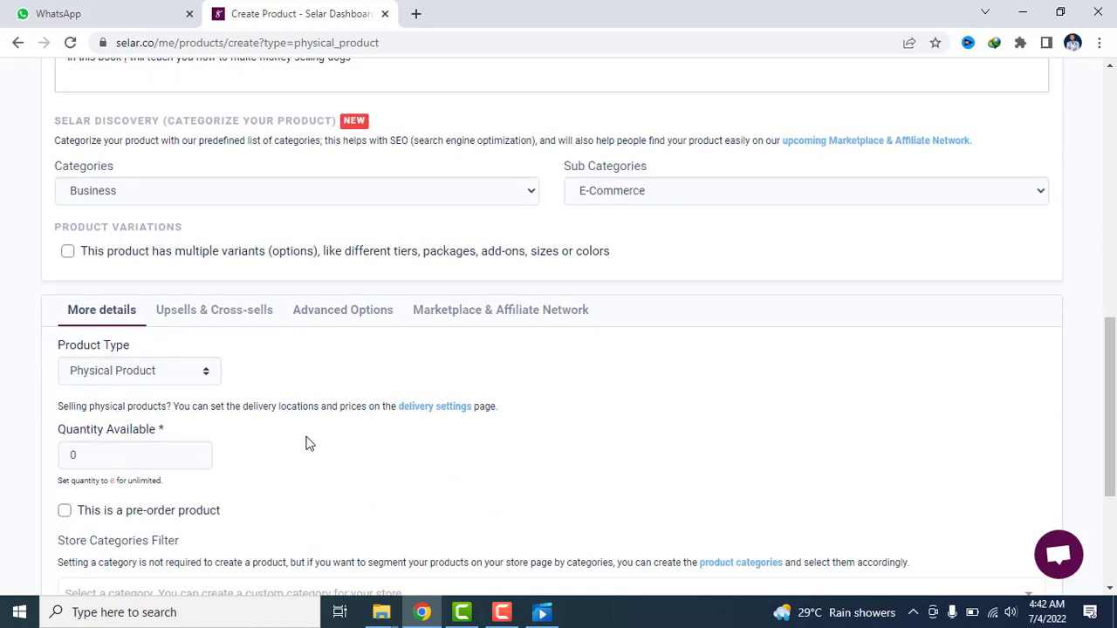
left_click(212, 314)
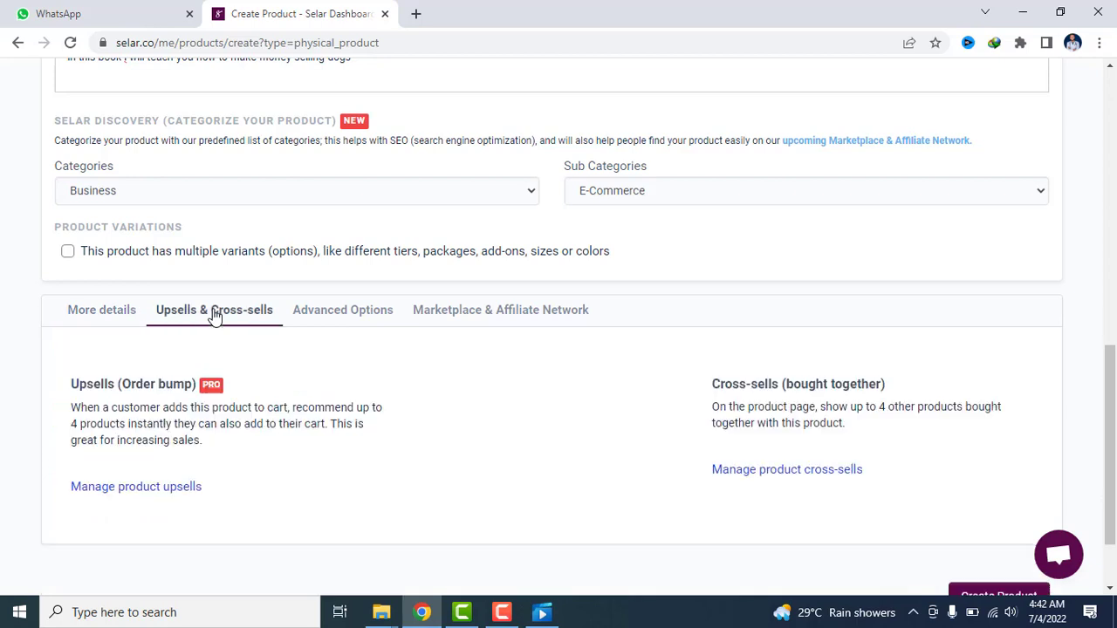
left_click(342, 316)
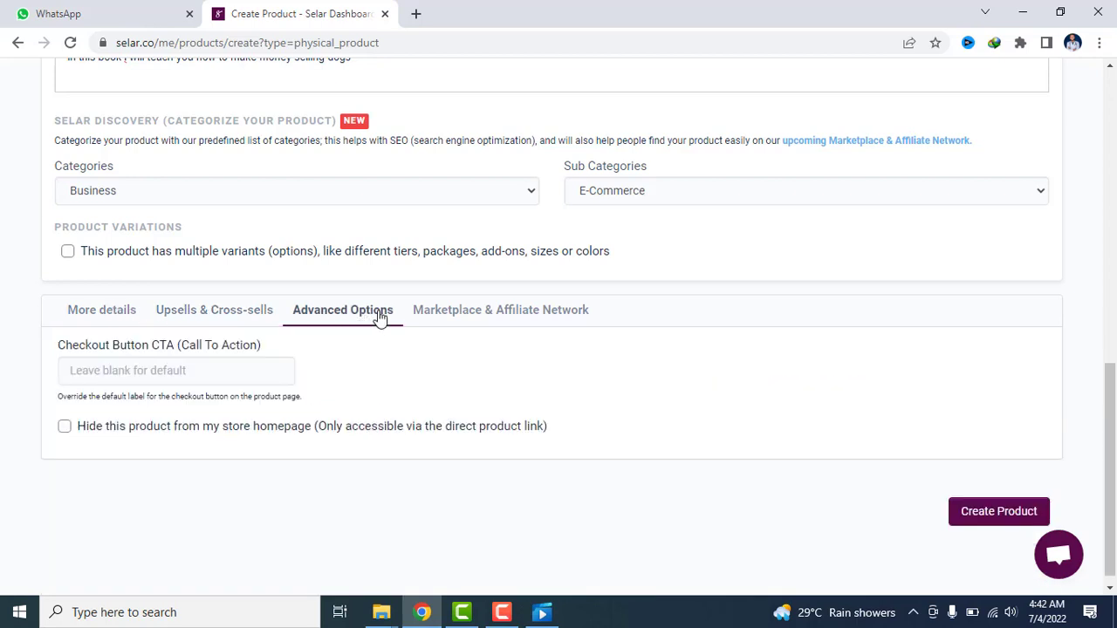
left_click(445, 313)
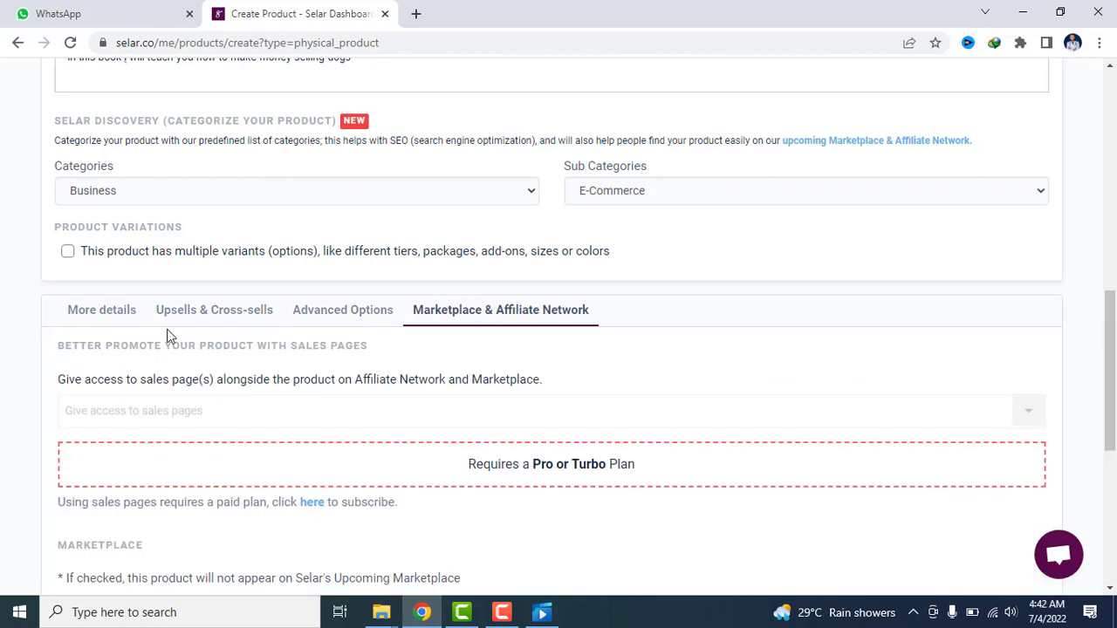
left_click(230, 323)
left_click(329, 322)
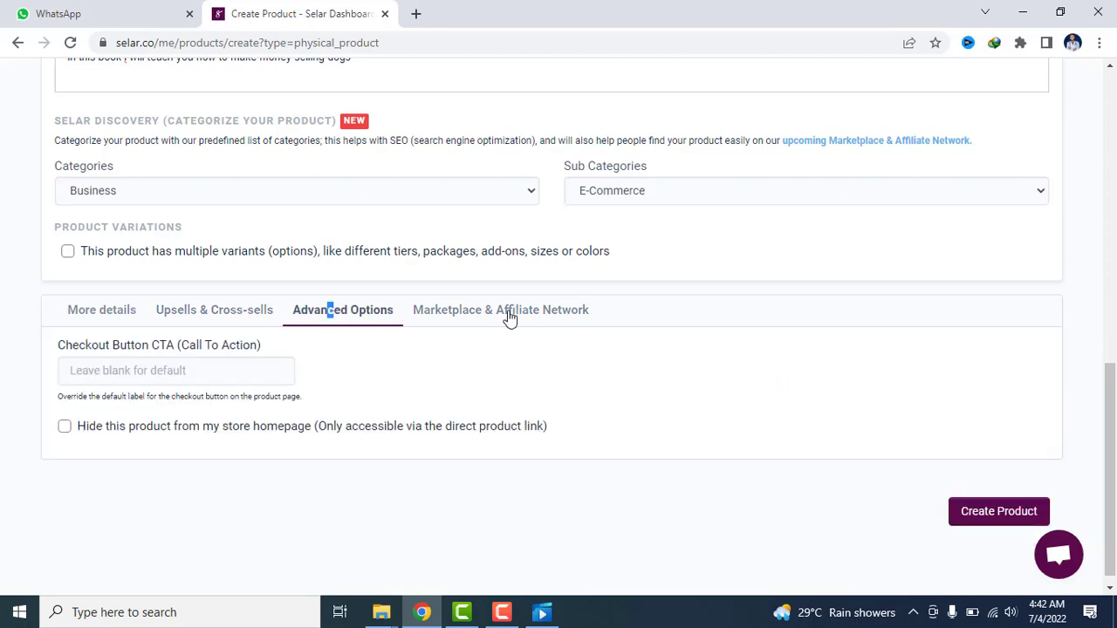
left_click(511, 316)
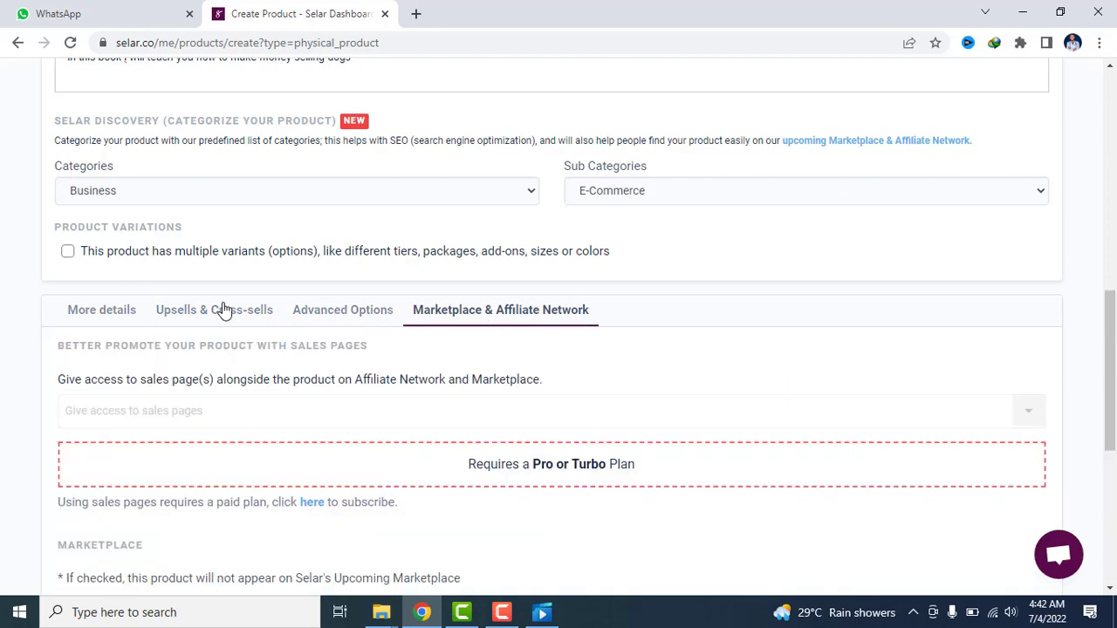
Step: Return to the product's further details and set the available quantity to 100
left_click(136, 325)
scroll(139, 341, "down", 2)
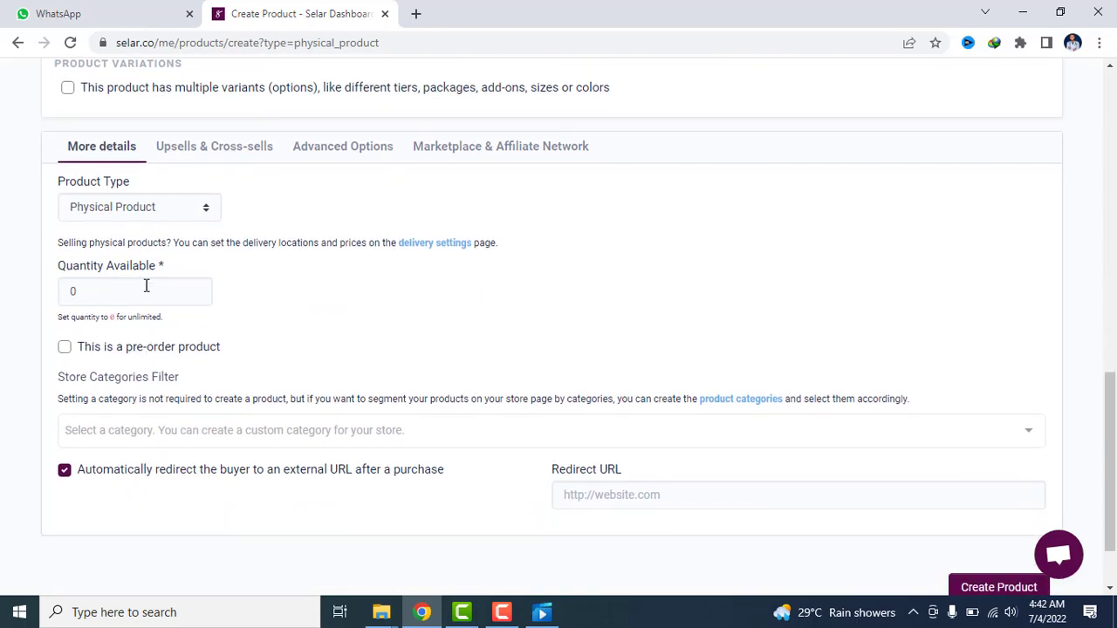
left_click(117, 289)
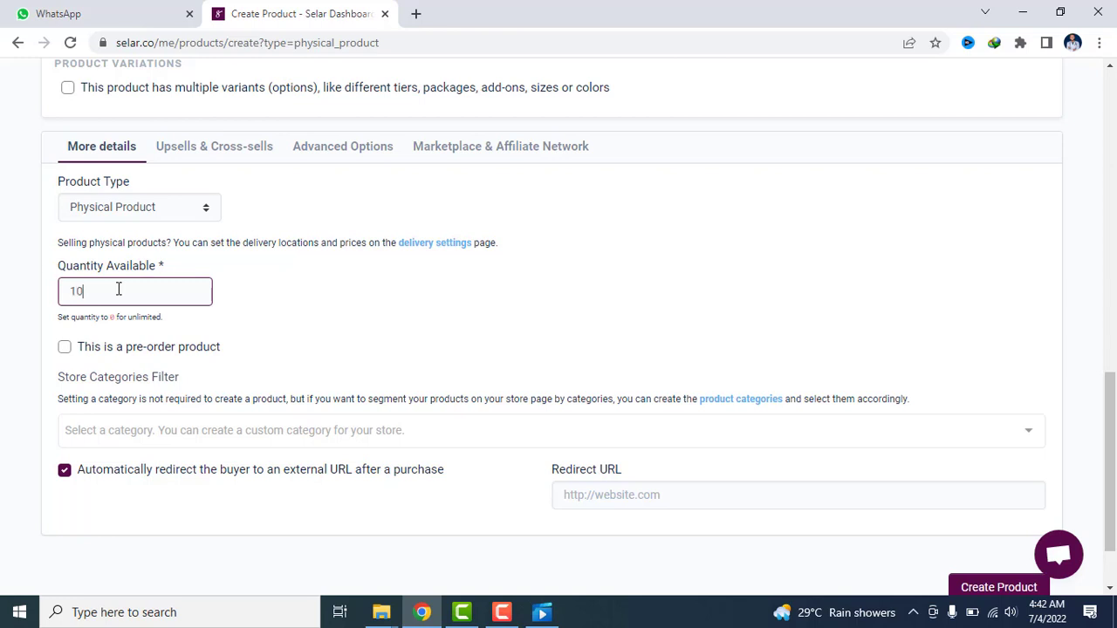
type("1100")
type("00")
Step: Mark the item as a pre-order product with a release date of July 26, 2022 at 4:37 AM
double_click(70, 350)
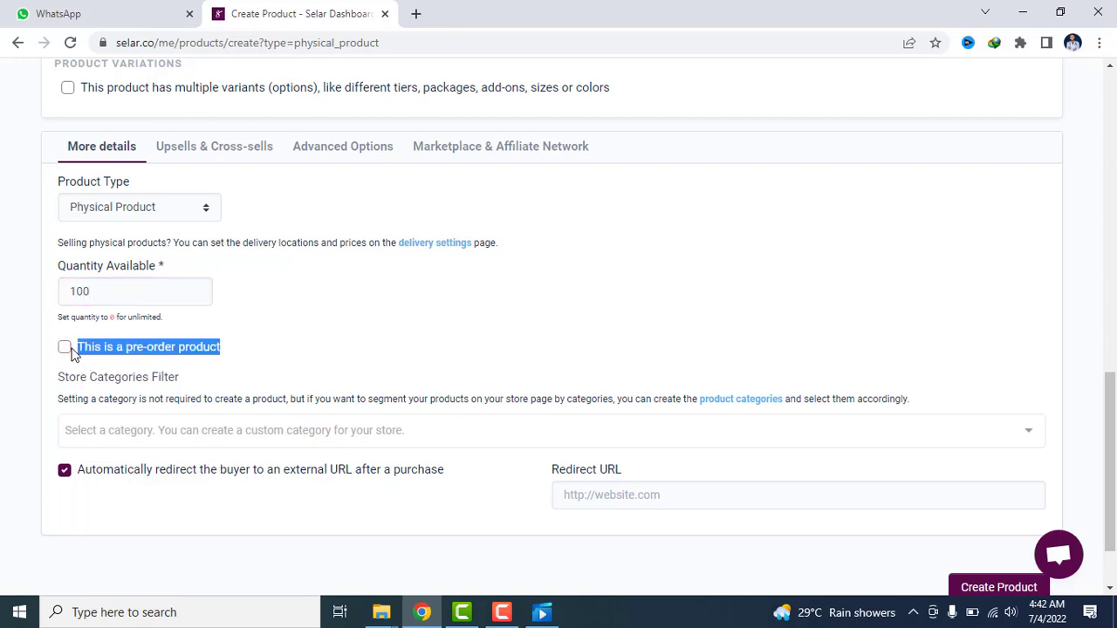
left_click(69, 350)
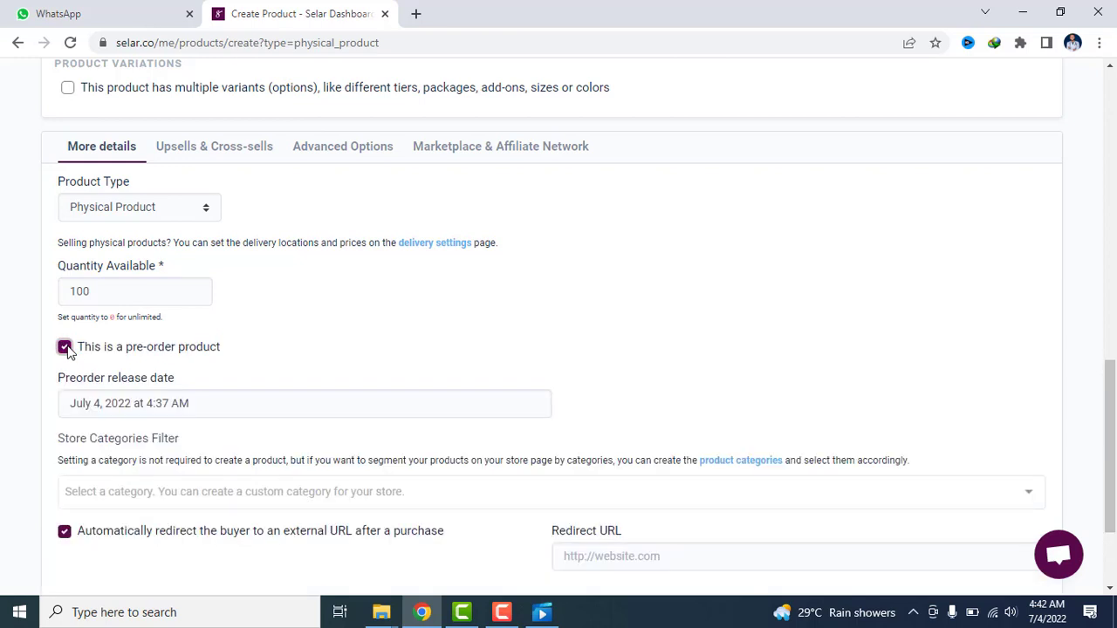
left_click(196, 405)
left_click(417, 338)
left_click(106, 403)
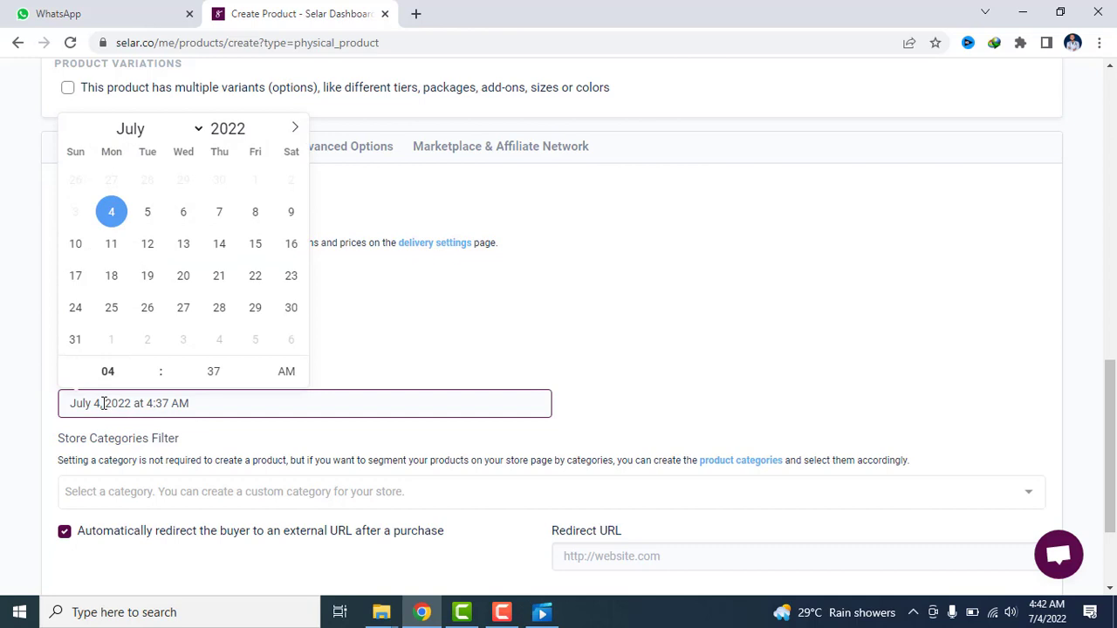
left_click(147, 309)
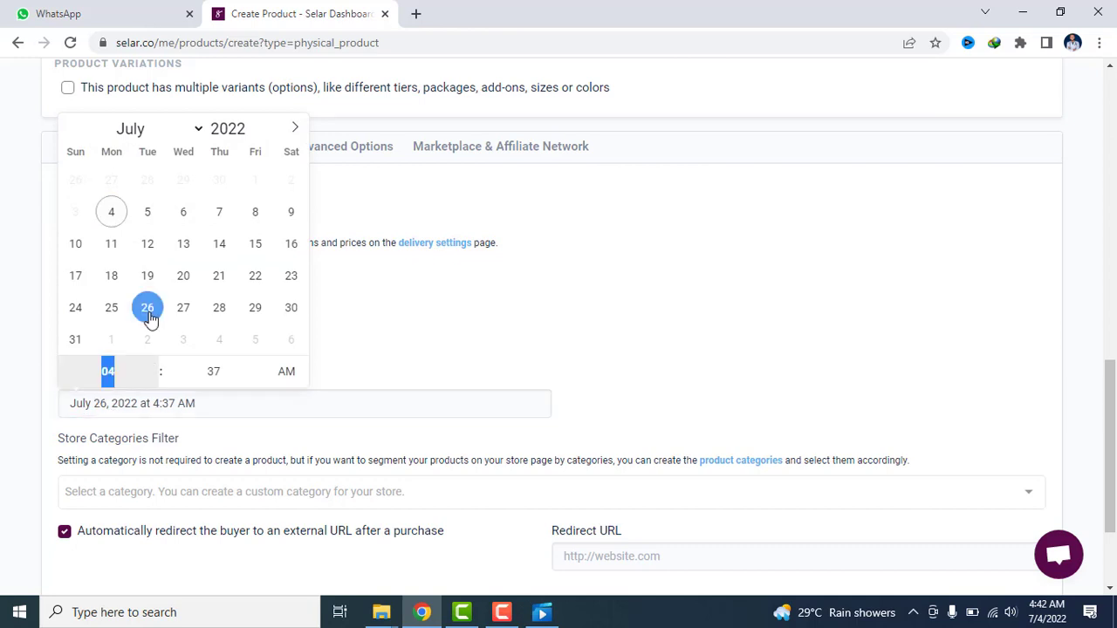
left_click(377, 369)
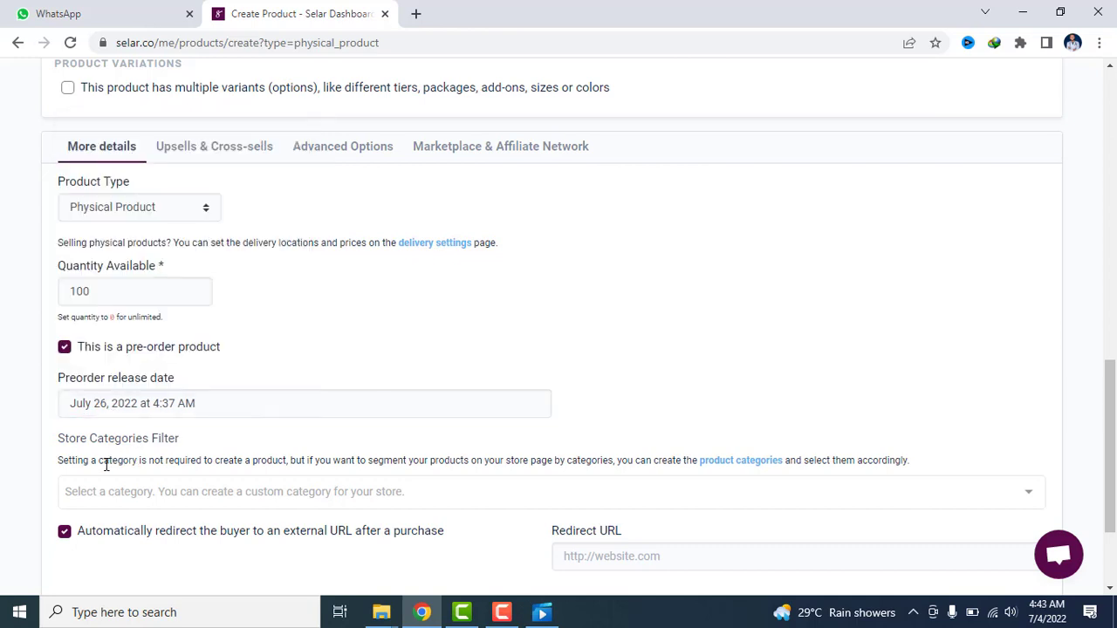
scroll(103, 462, "down", 2)
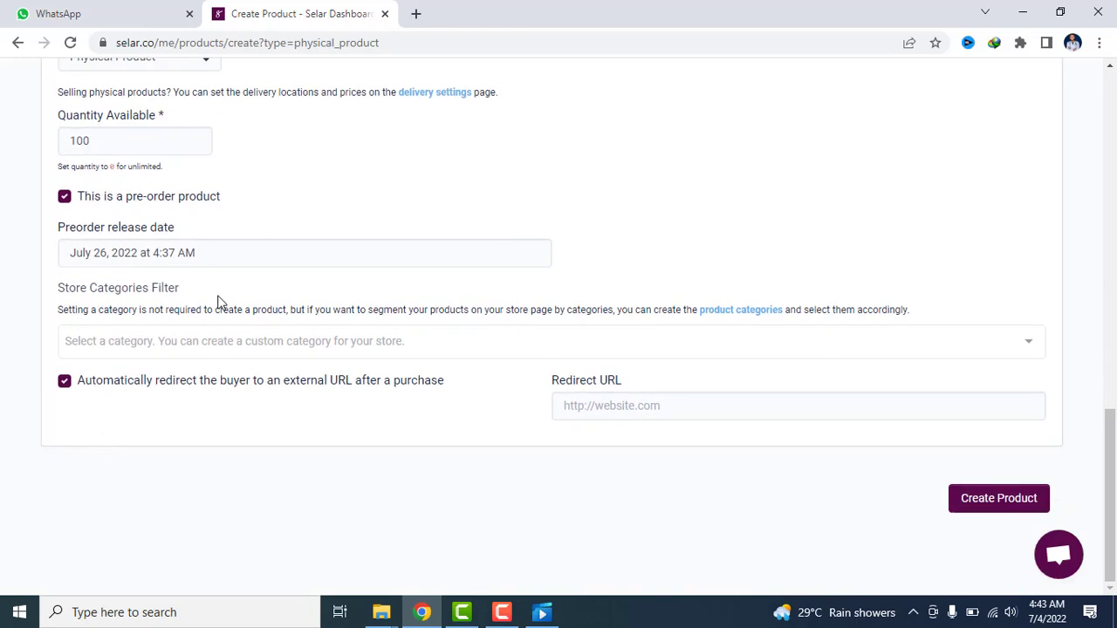
scroll(217, 302, "up", 1)
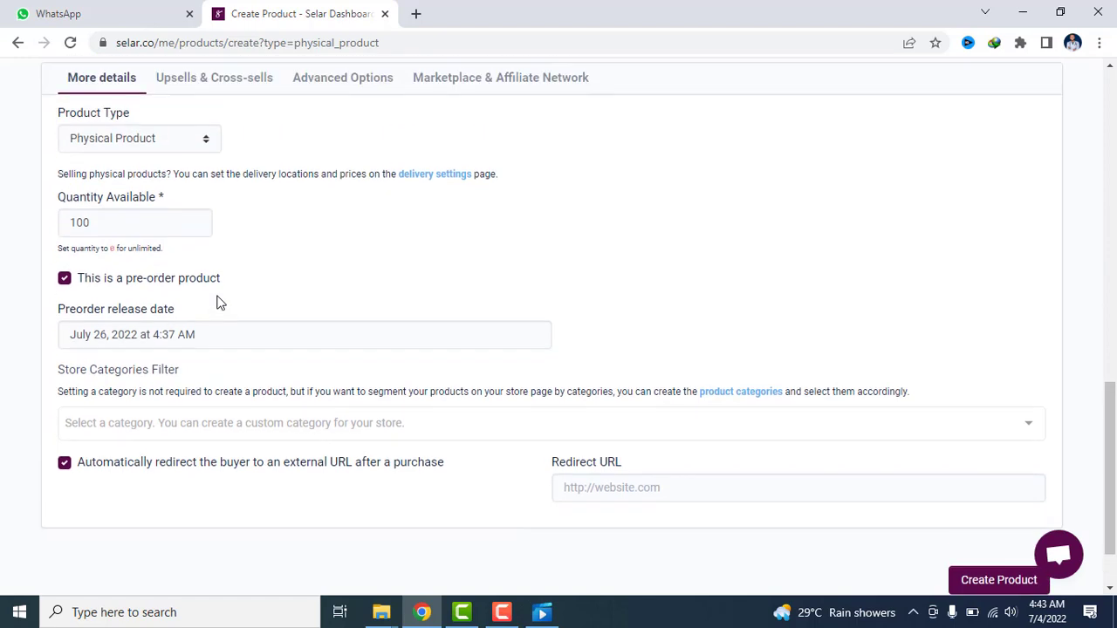
scroll(216, 304, "down", 1)
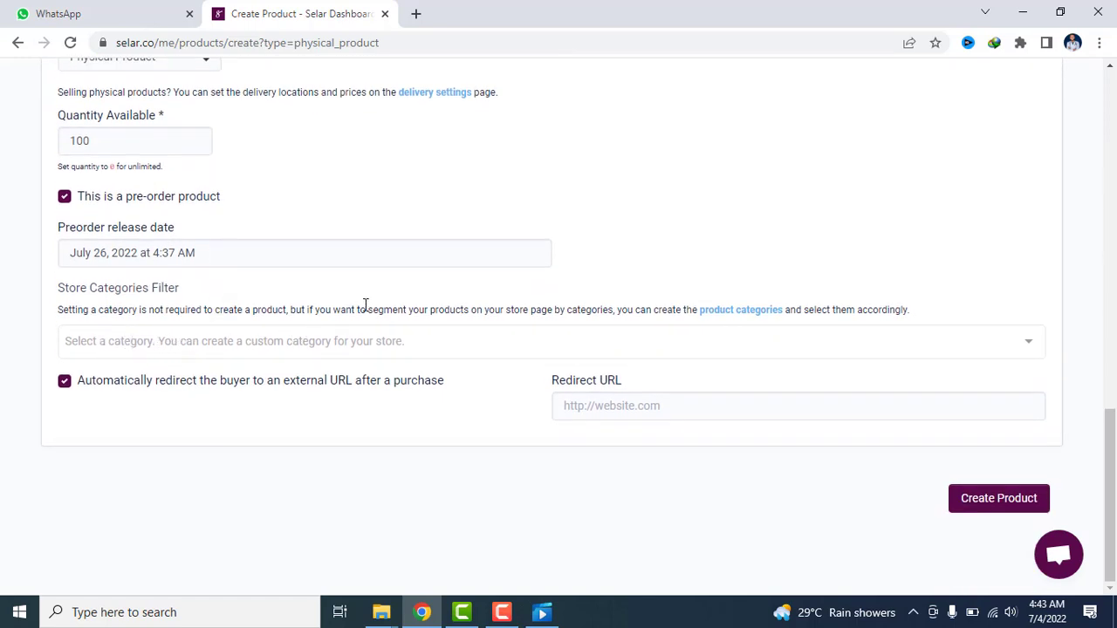
left_click(65, 198)
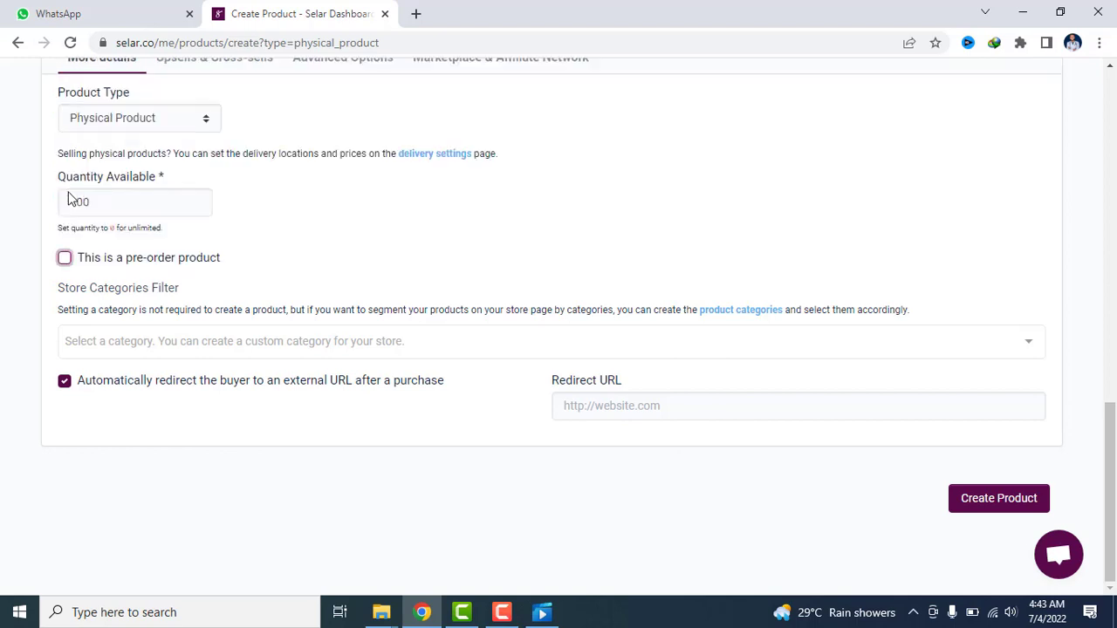
left_click(66, 260)
scroll(63, 301, "down", 1)
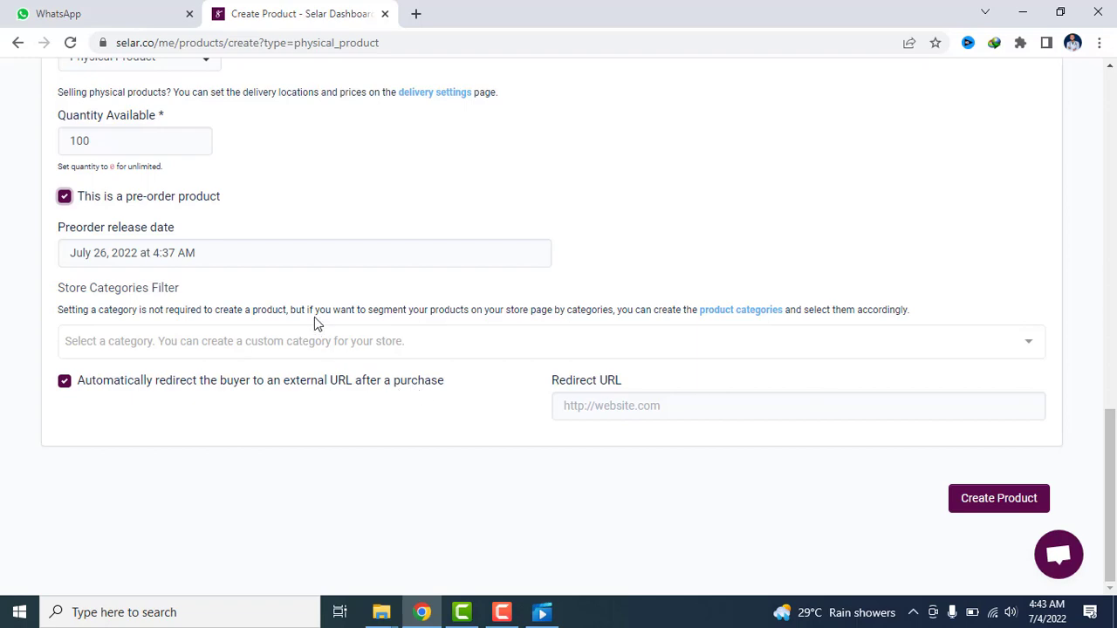
scroll(316, 322, "up", 4)
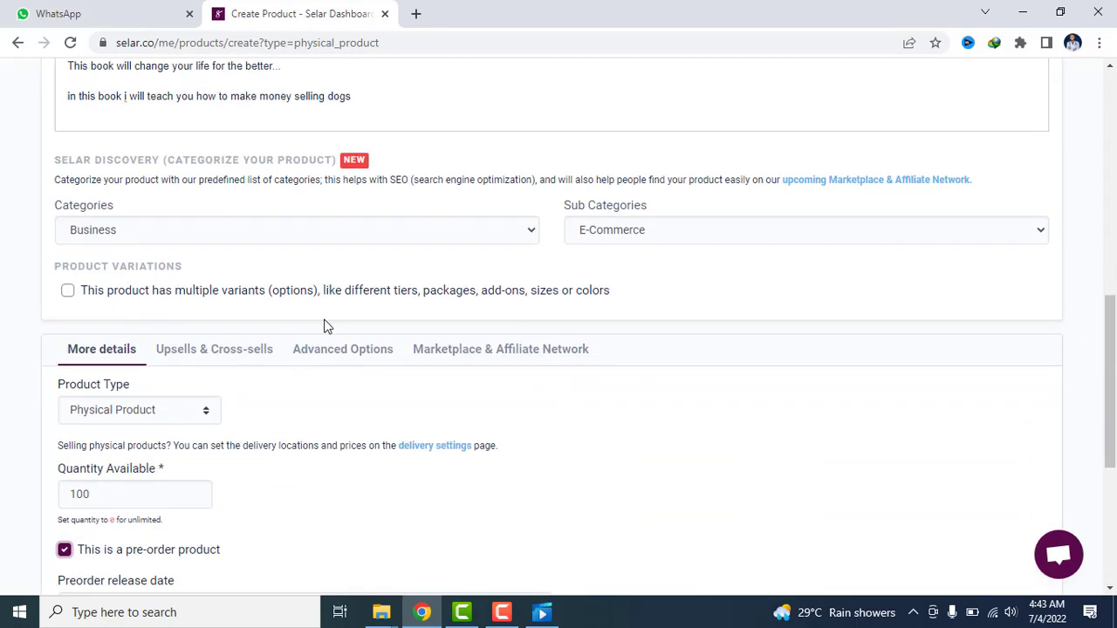
scroll(324, 325, "down", 4)
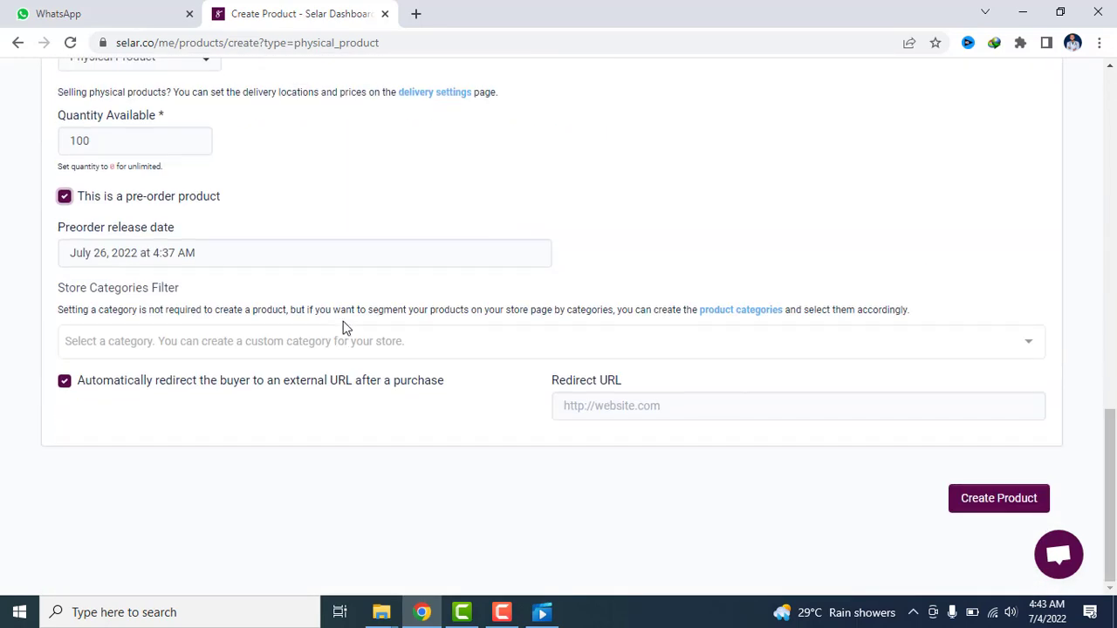
Step: Turn off the automatic redirect to an external URL after a purchase and create the product
left_click(650, 406)
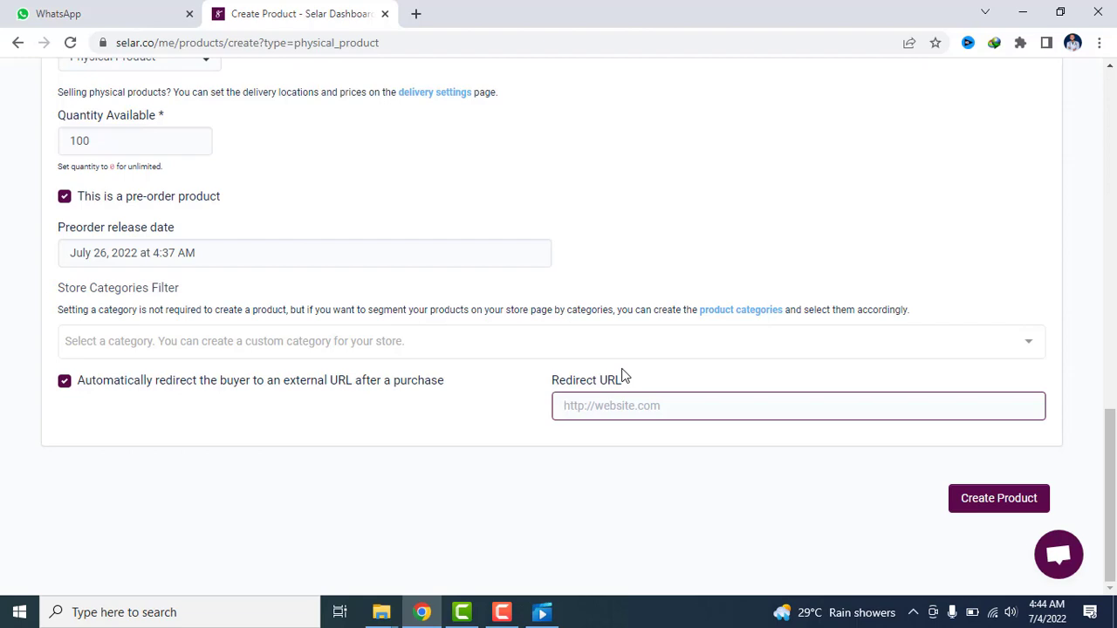
scroll(535, 337, "up", 9)
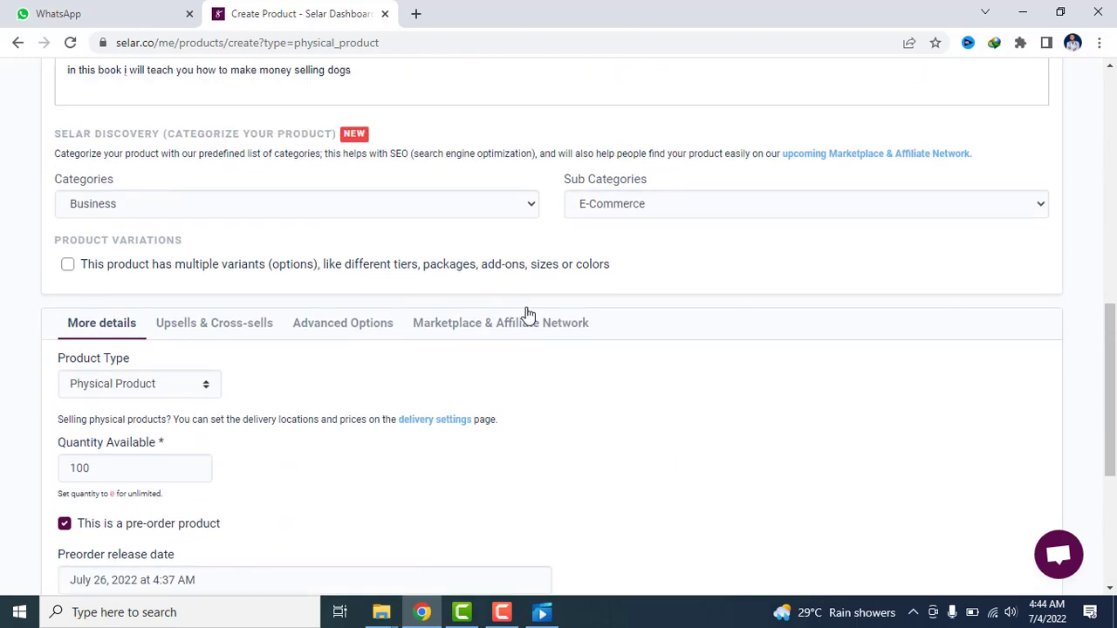
scroll(515, 307, "up", 3)
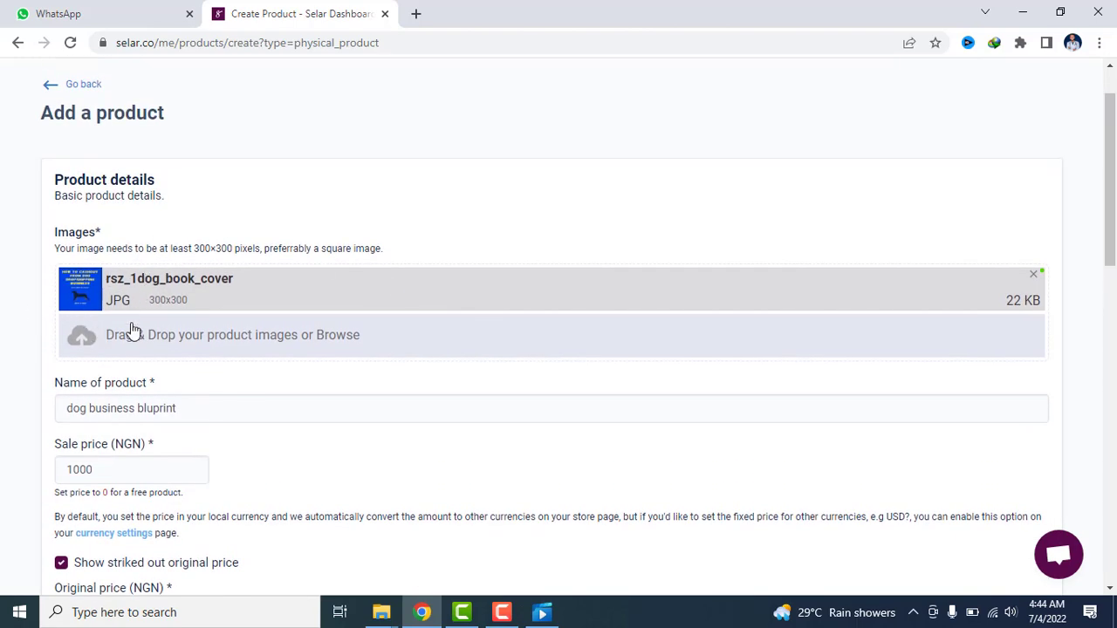
scroll(152, 437, "down", 5)
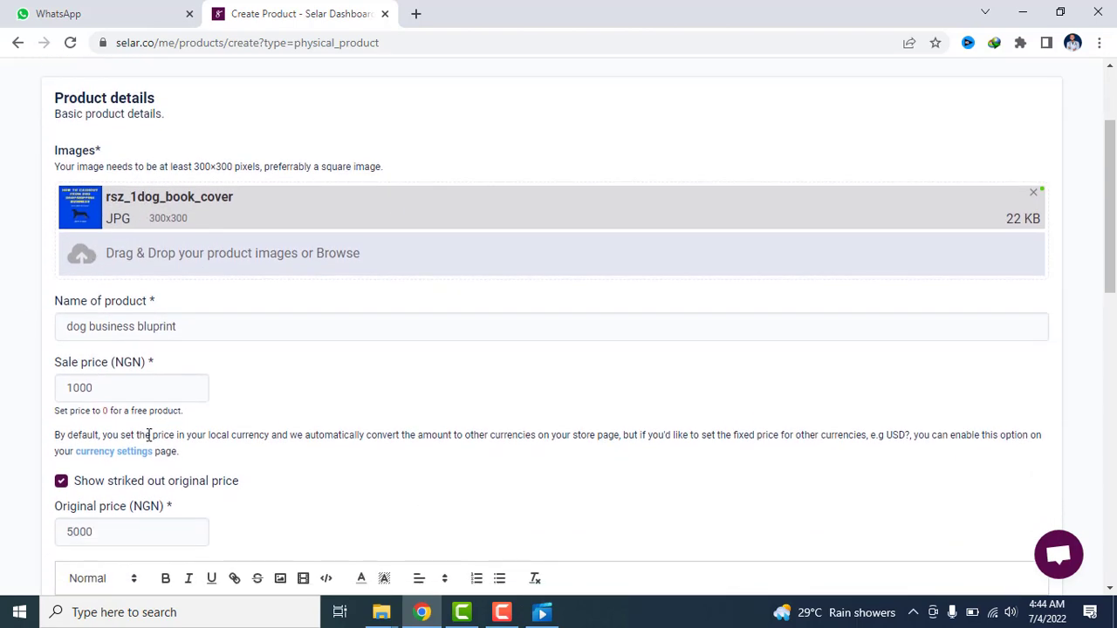
scroll(201, 324, "down", 7)
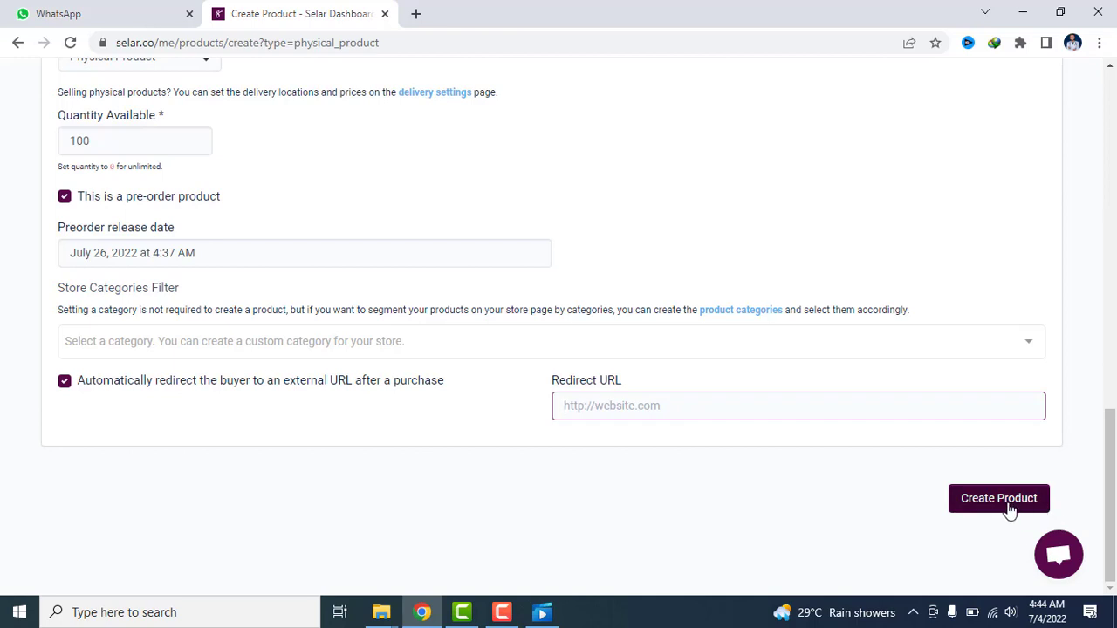
left_click(65, 381)
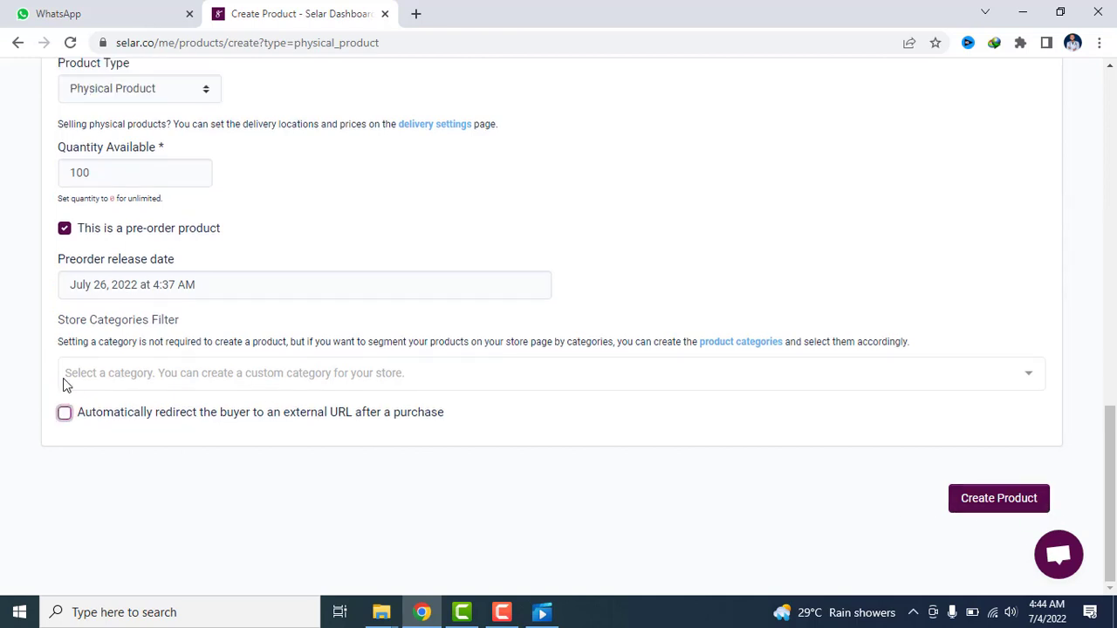
left_click(996, 505)
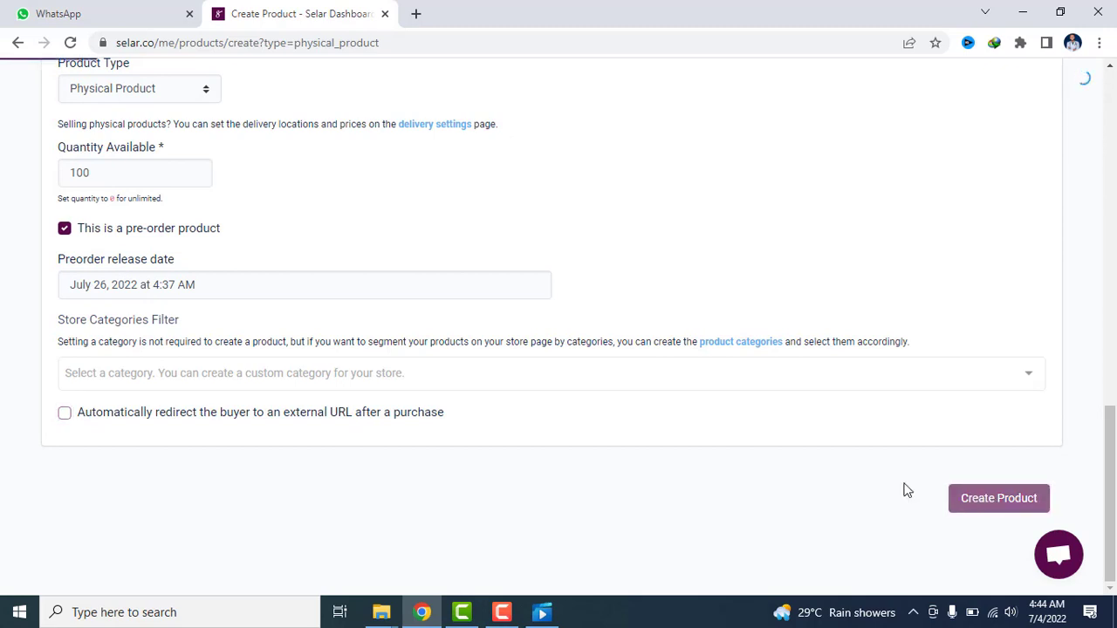
left_click(504, 608)
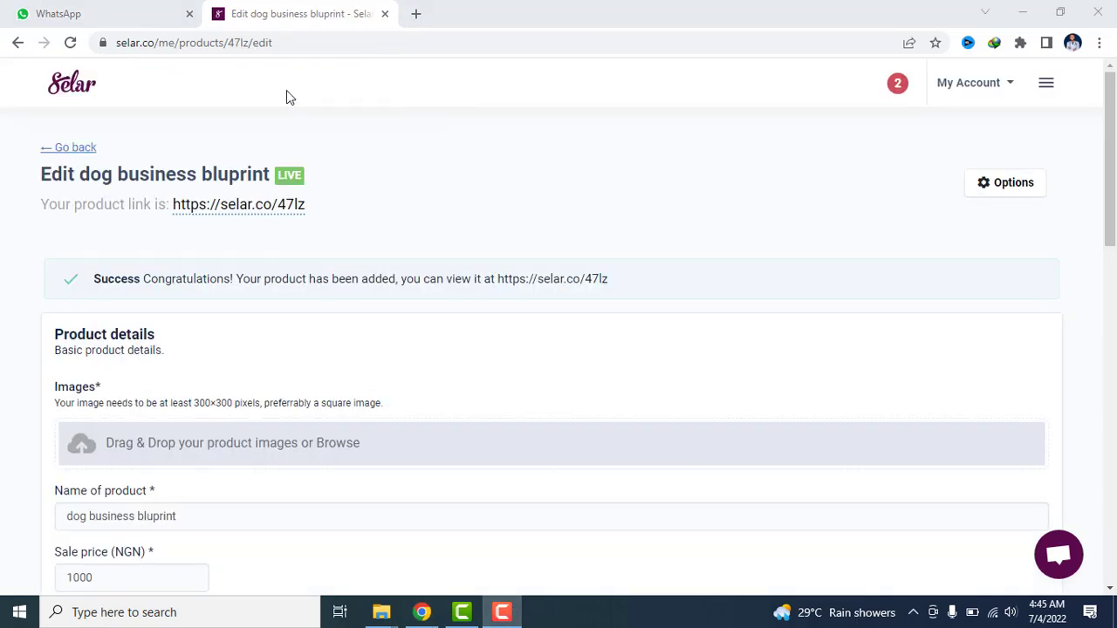
left_click(286, 90)
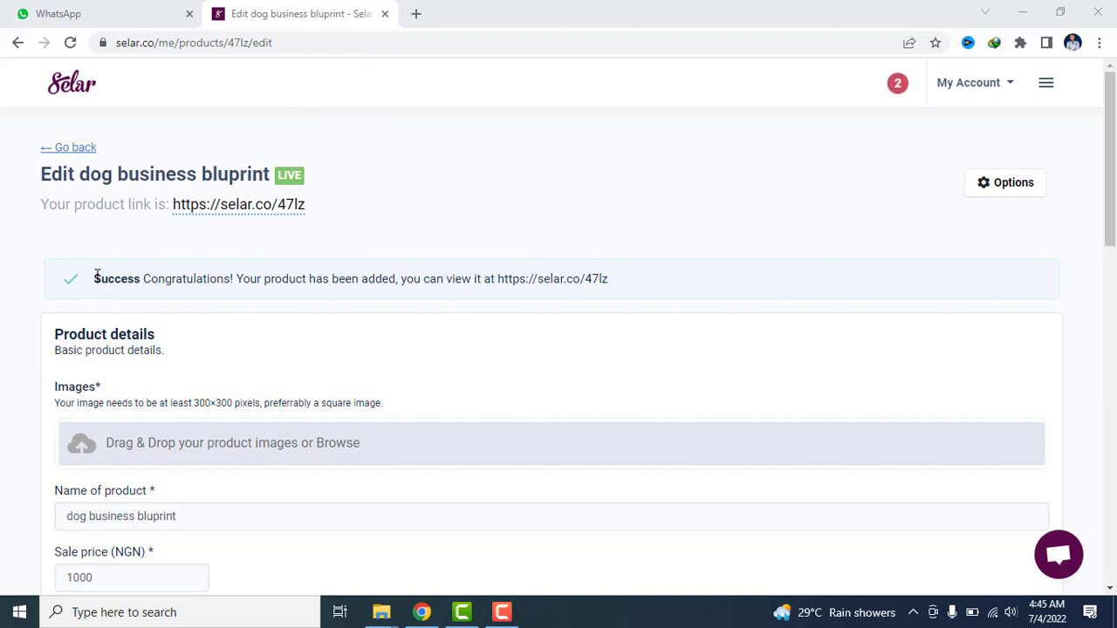
Step: Examine the new product's link and its saved details on the edit page
left_click_drag(104, 277, 606, 279)
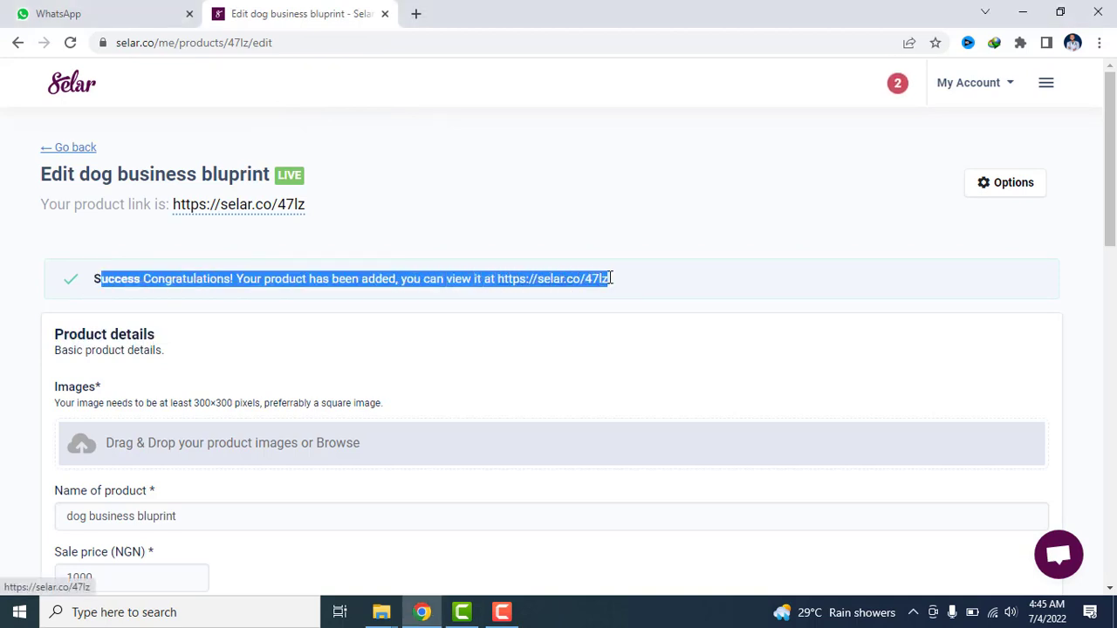
left_click(593, 212)
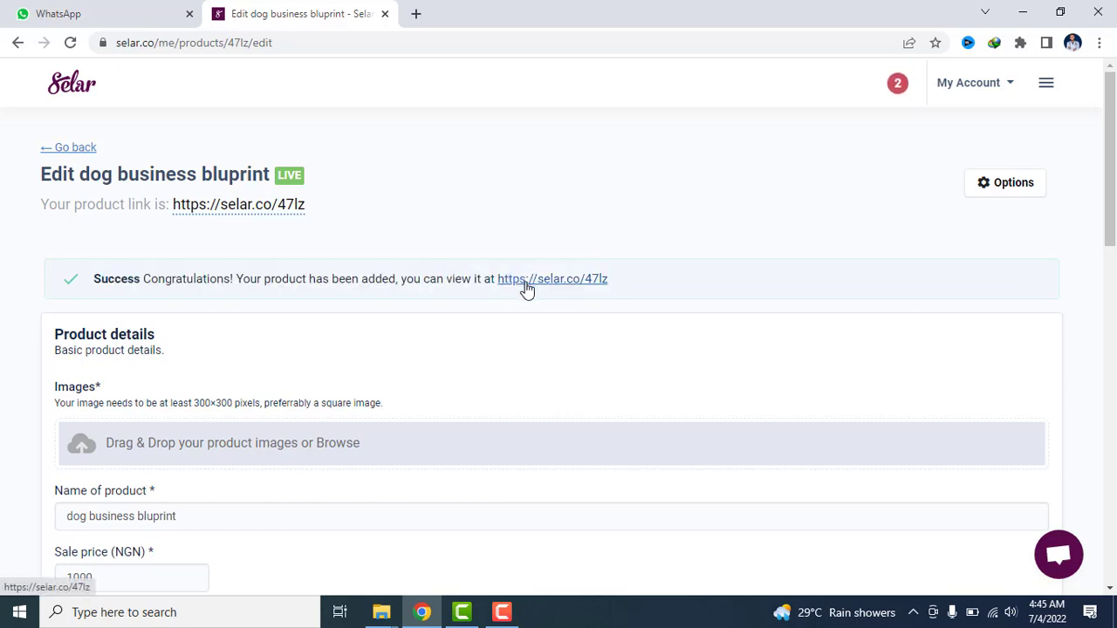
left_click_drag(478, 279, 601, 292)
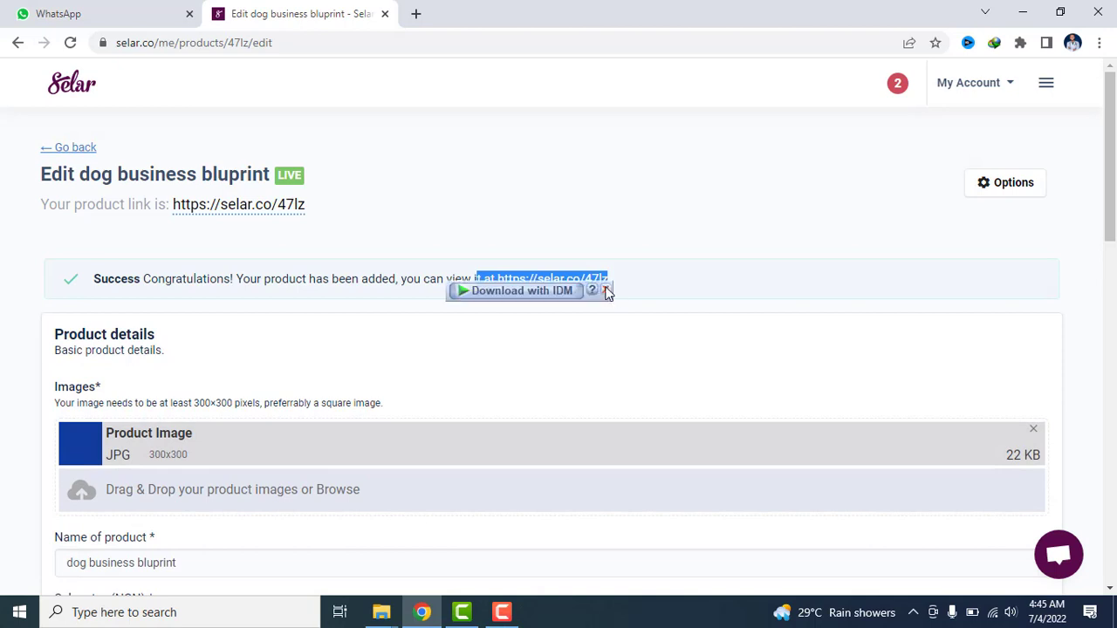
left_click(576, 202)
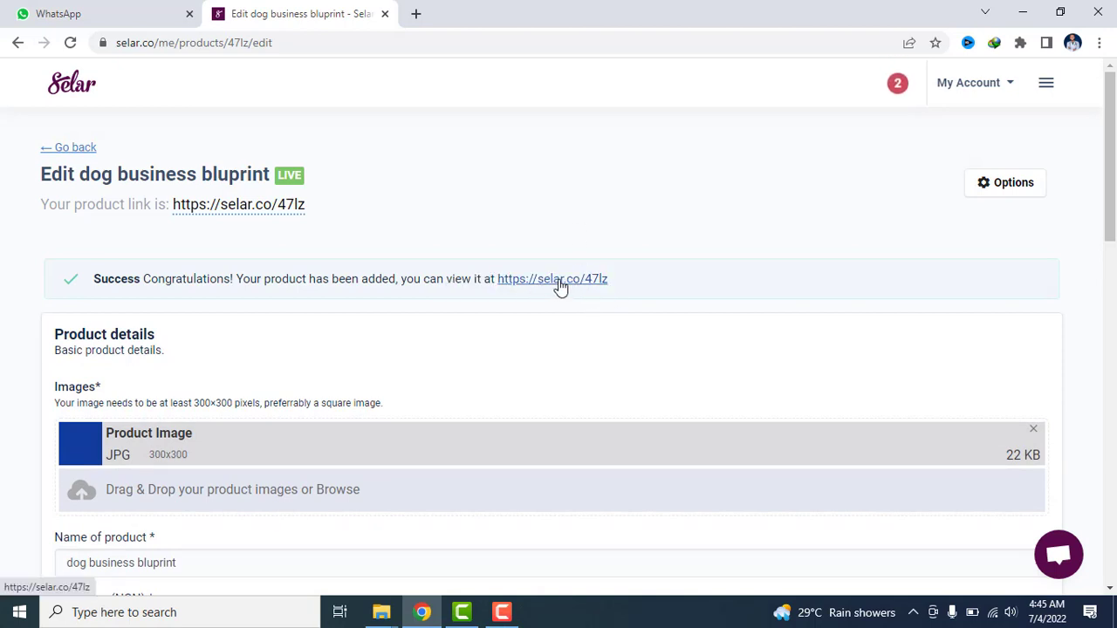
scroll(569, 297, "down", 2)
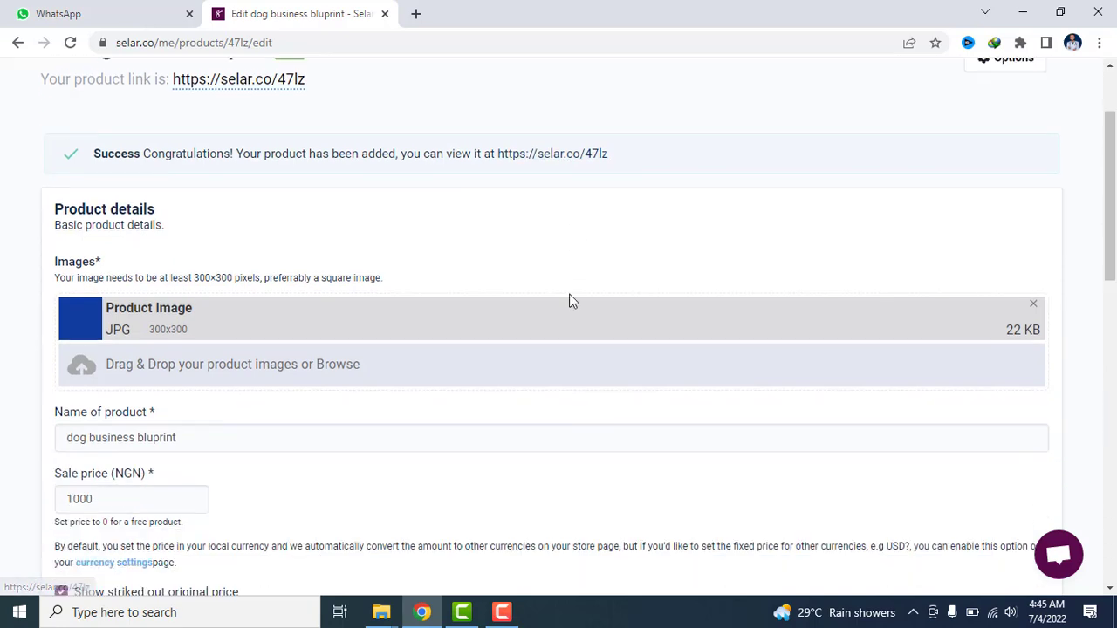
scroll(485, 309, "up", 2)
scroll(117, 215, "down", 1)
scroll(111, 191, "up", 1)
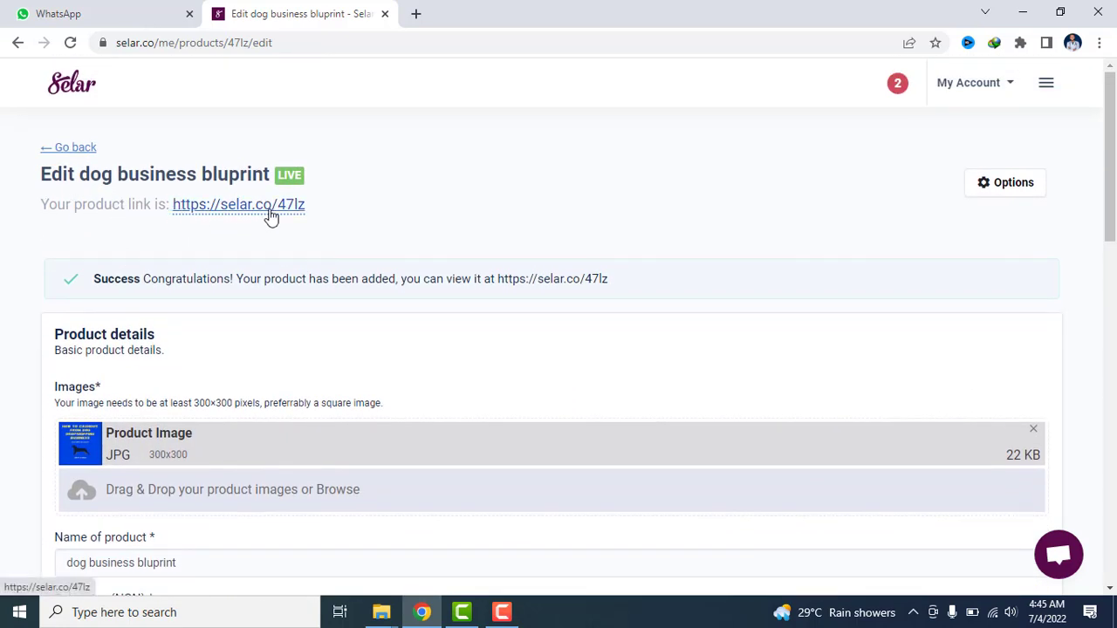
scroll(332, 327, "down", 6)
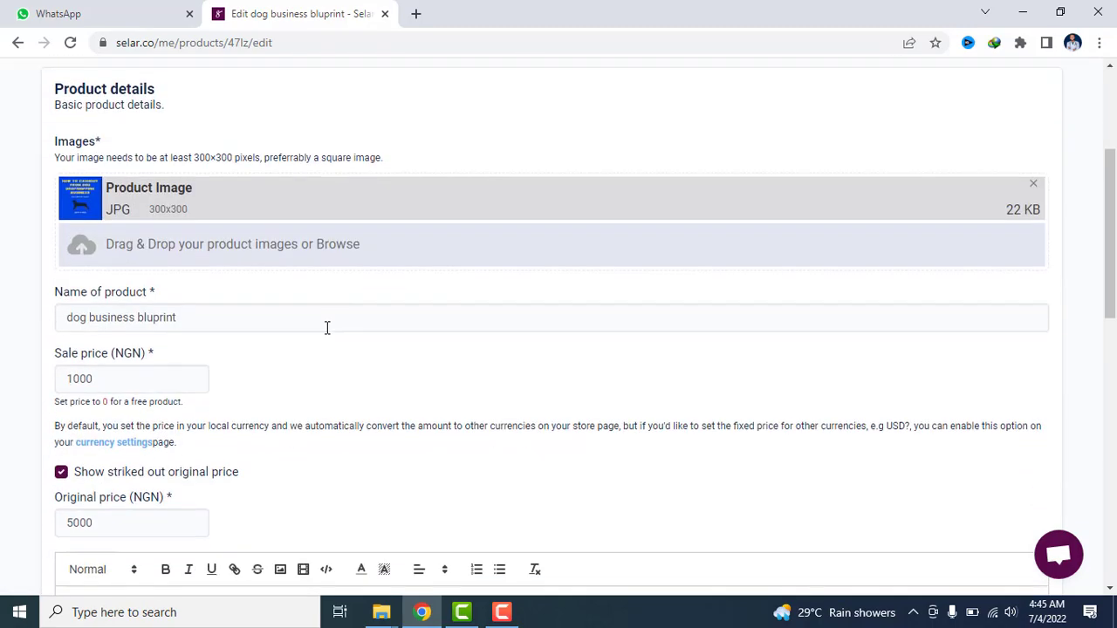
scroll(320, 332, "down", 5)
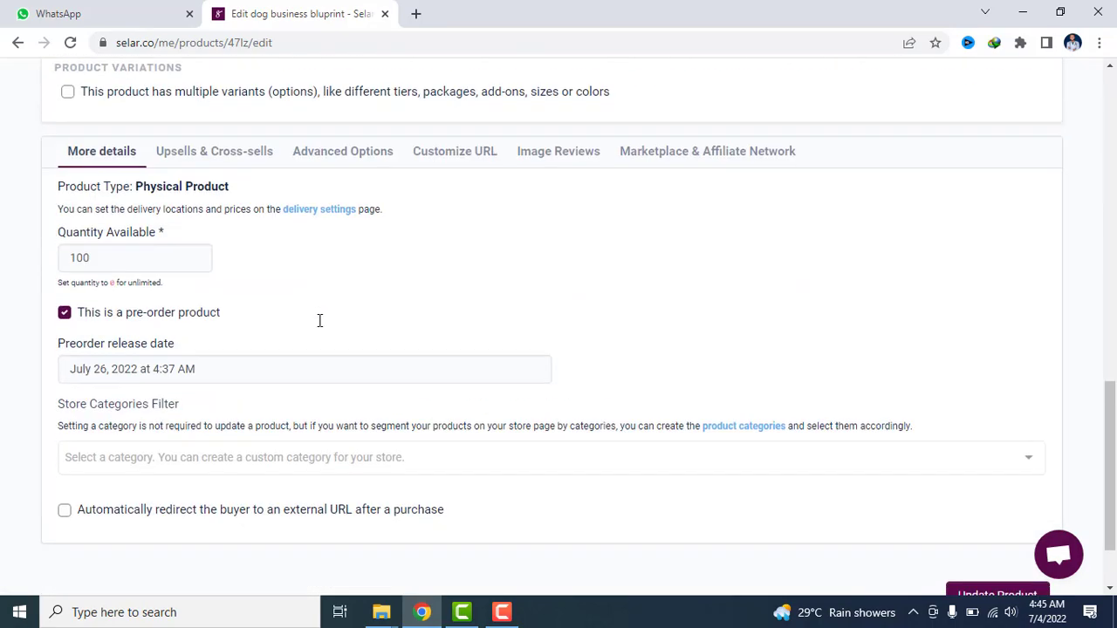
scroll(319, 323, "up", 11)
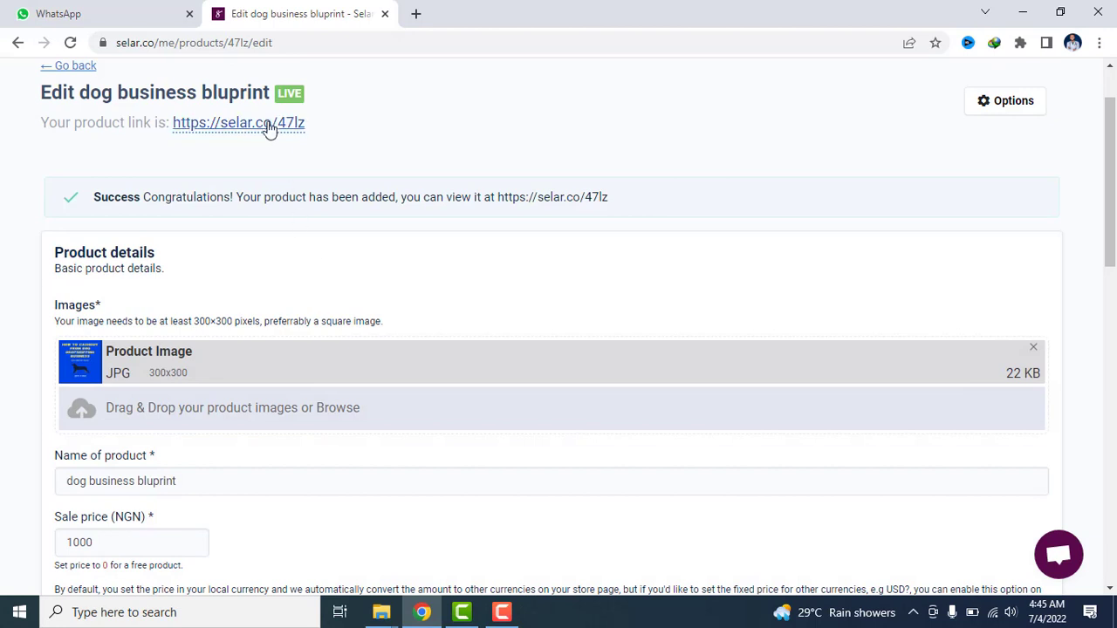
Step: Open the product's public page from its product link and review the title, description, shipping date and price
left_click(268, 128)
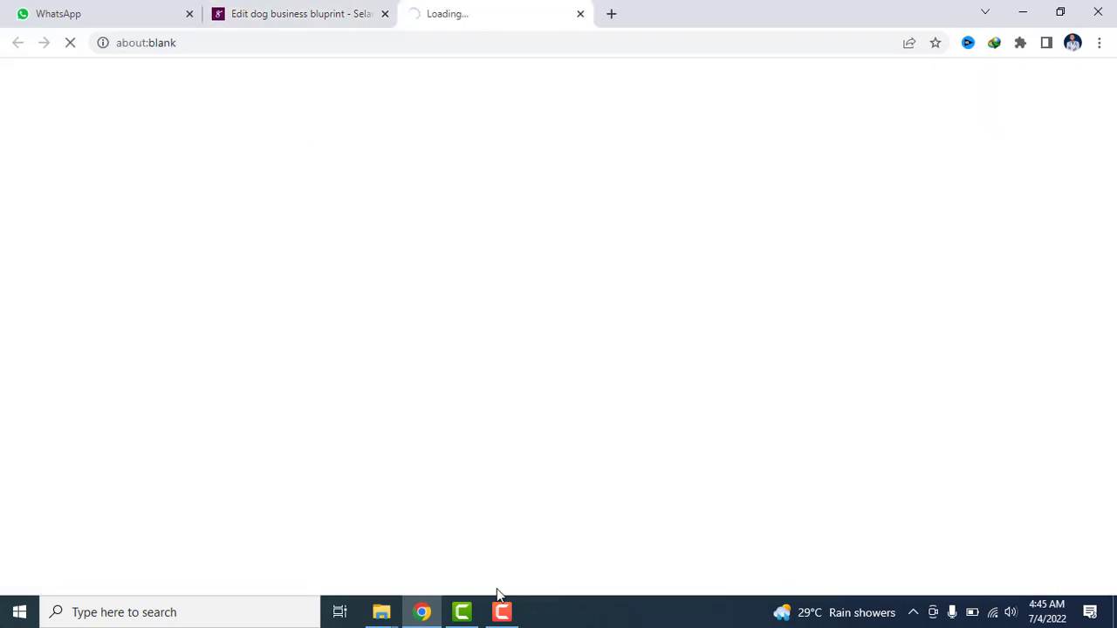
left_click(503, 614)
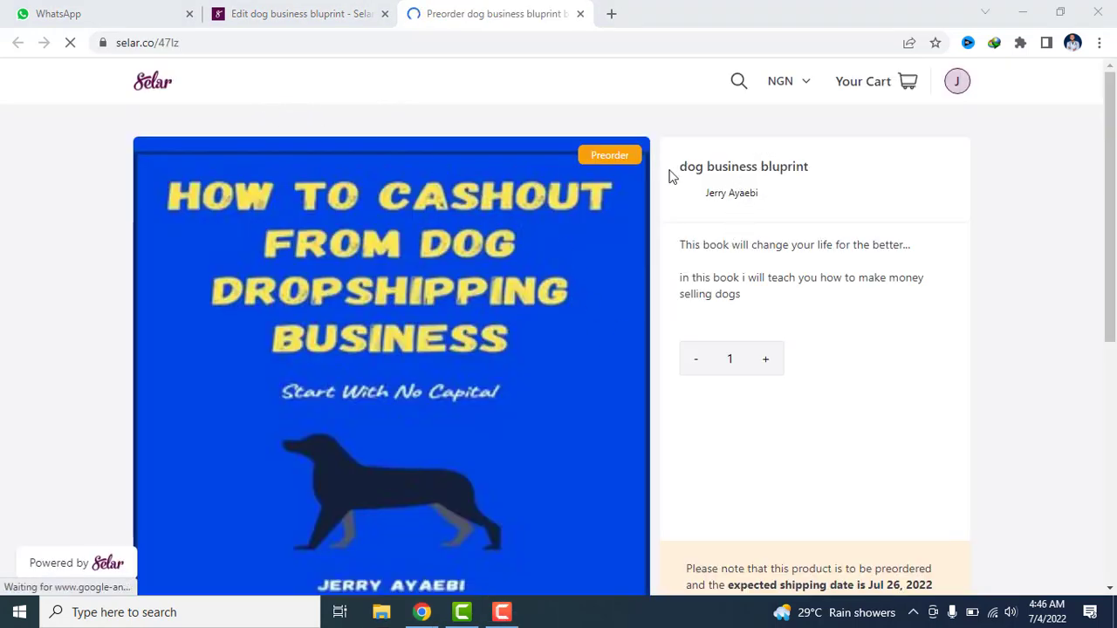
left_click_drag(685, 171, 803, 189)
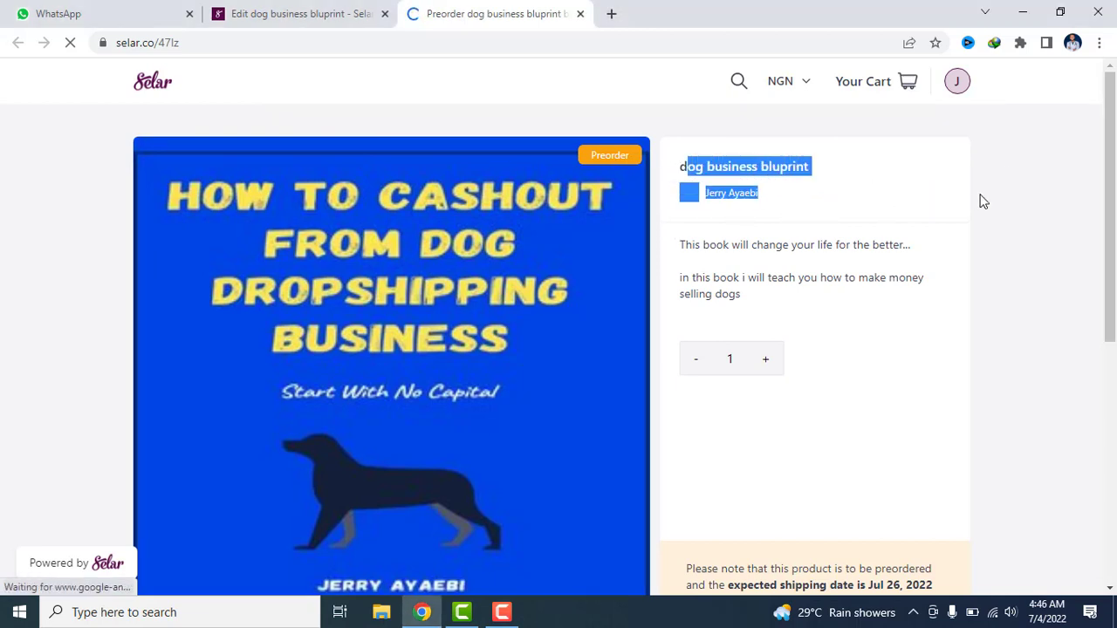
left_click(930, 214)
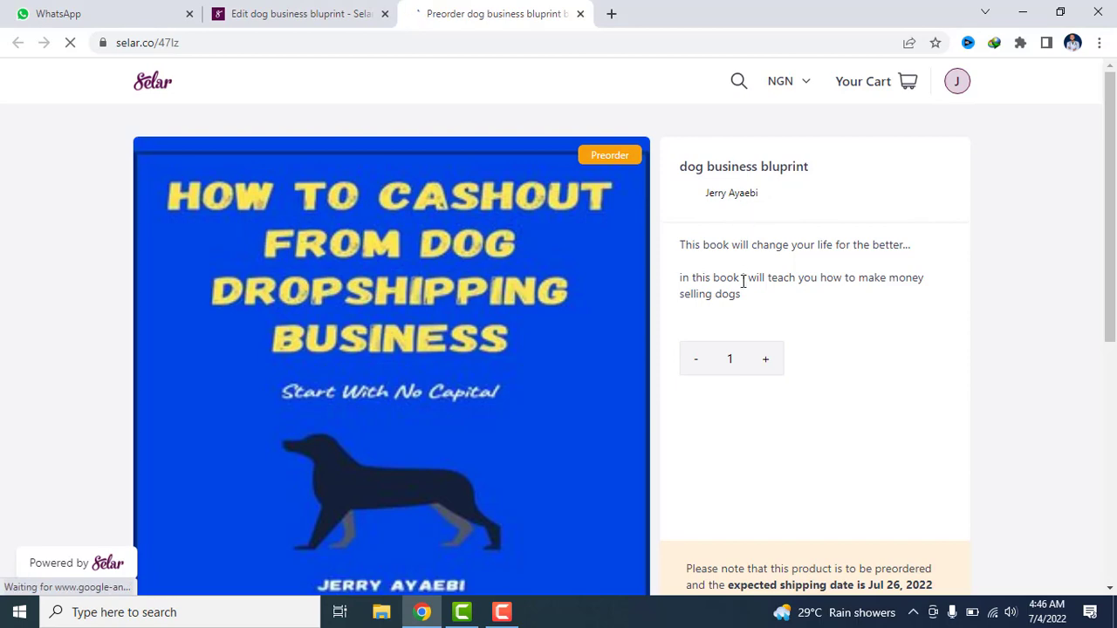
scroll(55, 187, "down", 1)
scroll(388, 376, "down", 1)
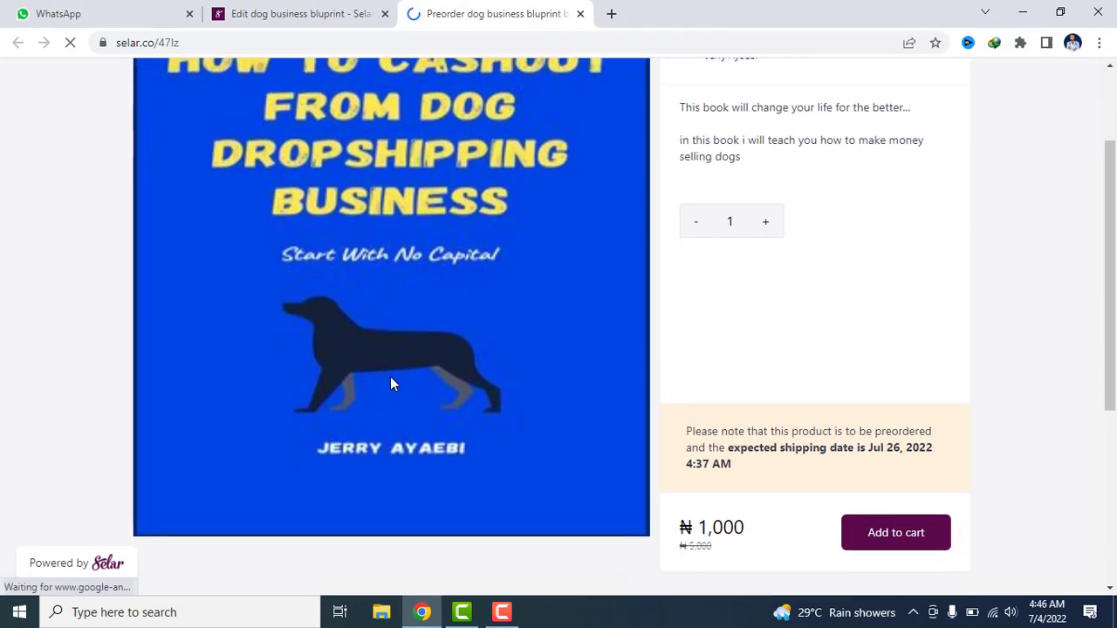
scroll(390, 379, "up", 2)
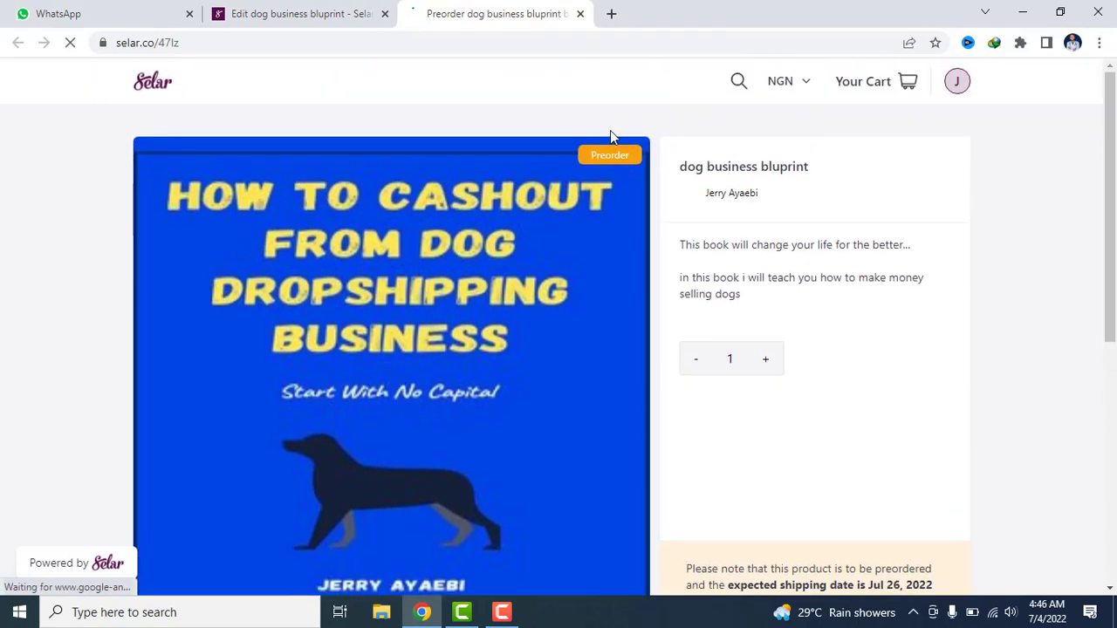
Step: Raise the order quantity on the product page to 23
left_click(766, 361)
left_click(761, 363)
left_click(759, 364)
left_click(765, 364)
left_click(766, 364)
left_click(766, 365)
left_click(765, 365)
left_click(766, 364)
left_click(766, 364)
left_click(766, 364)
left_click(765, 364)
left_click(770, 361)
left_click(772, 361)
left_click(772, 360)
left_click(773, 360)
left_click(774, 360)
left_click(775, 359)
left_click(777, 361)
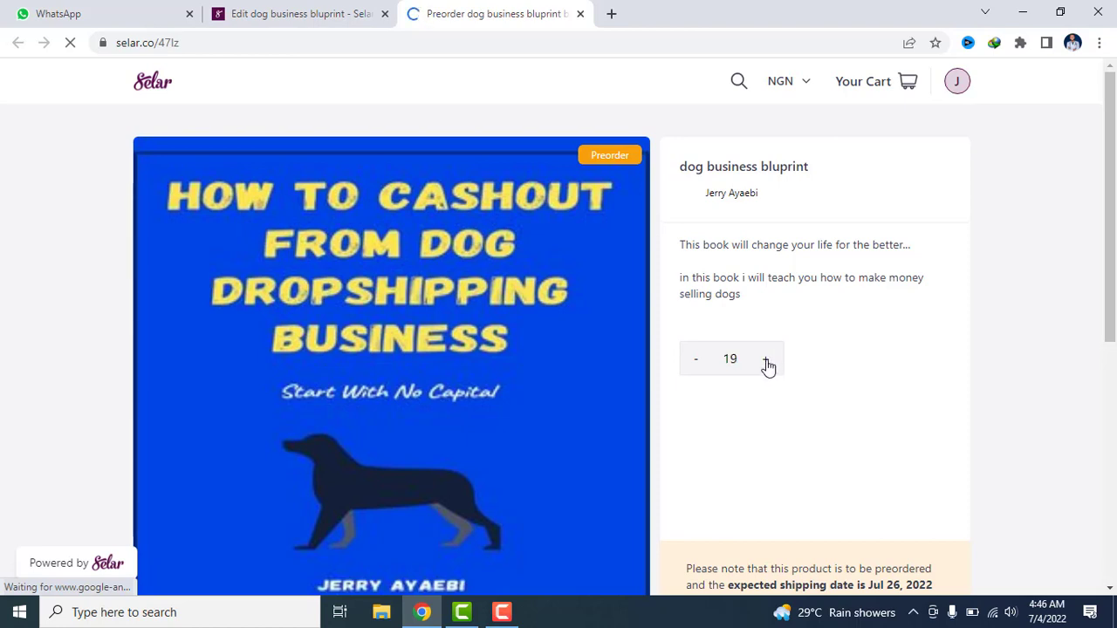
left_click(766, 364)
left_click(766, 365)
left_click(765, 365)
left_click(766, 365)
Step: Examine the rest of the product page, including the preorder notice, price, cart option and customer reviews
scroll(779, 377, "down", 1)
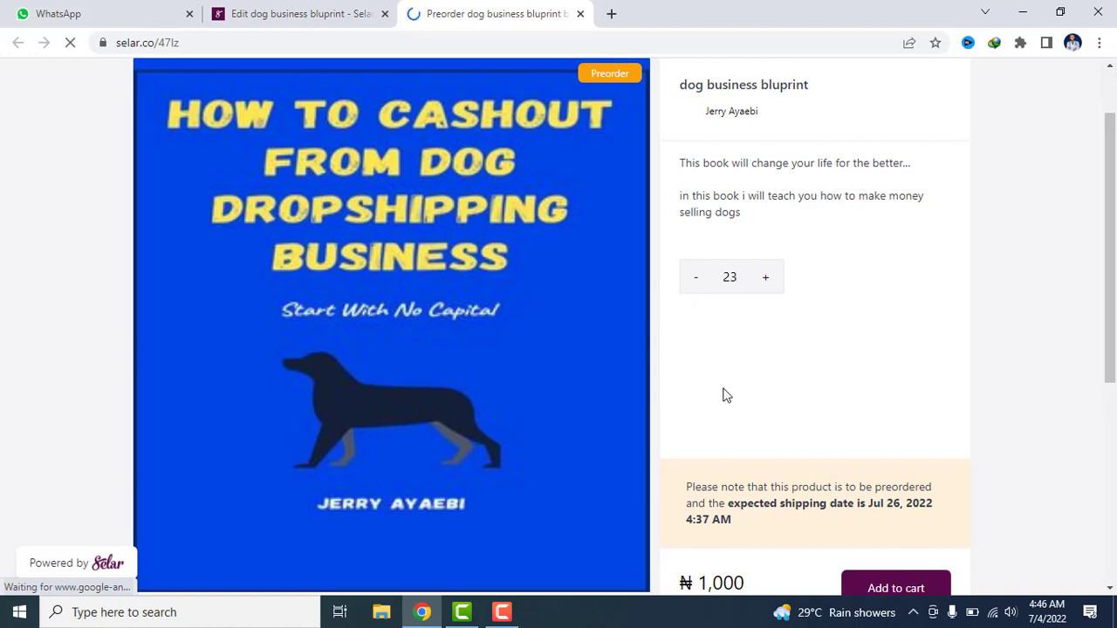
scroll(723, 394, "down", 2)
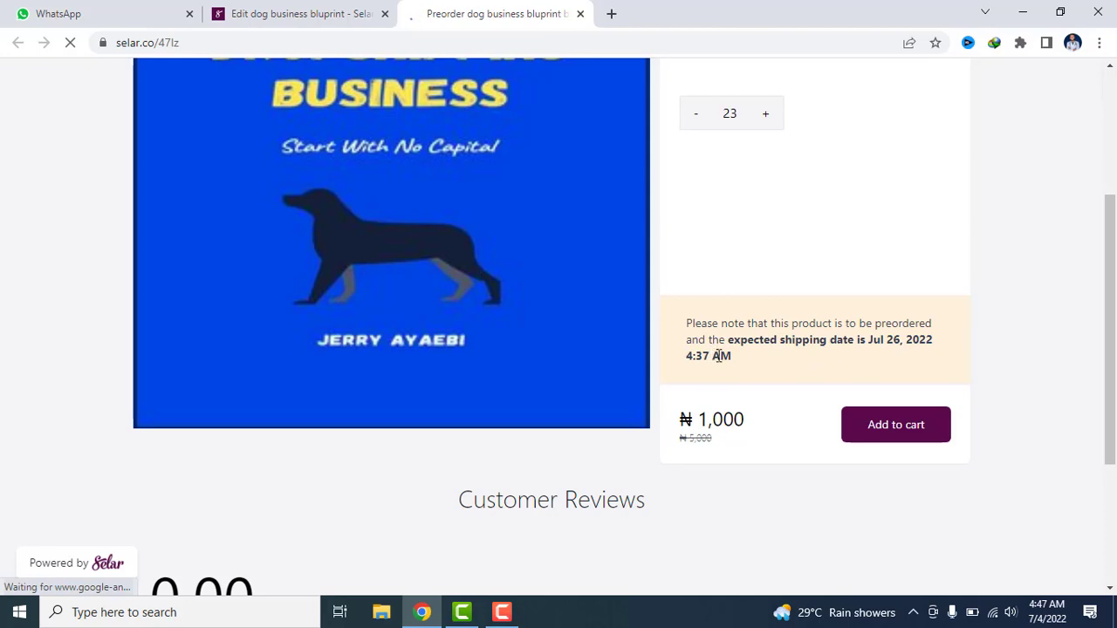
scroll(719, 371, "down", 3)
scroll(718, 372, "up", 1)
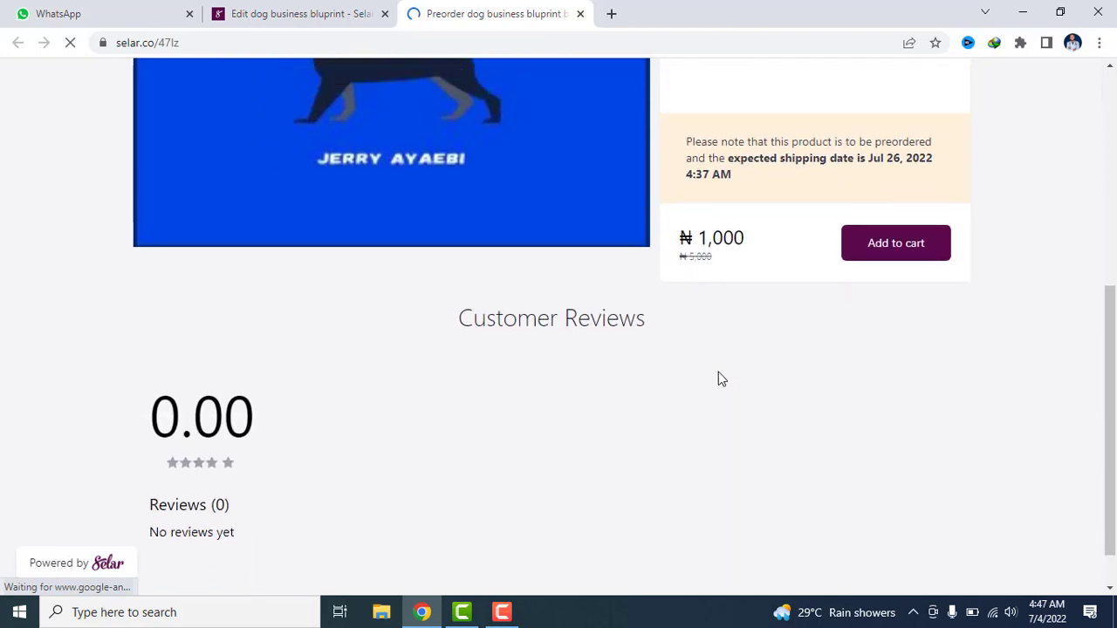
scroll(718, 379, "up", 2)
scroll(793, 449, "up", 3)
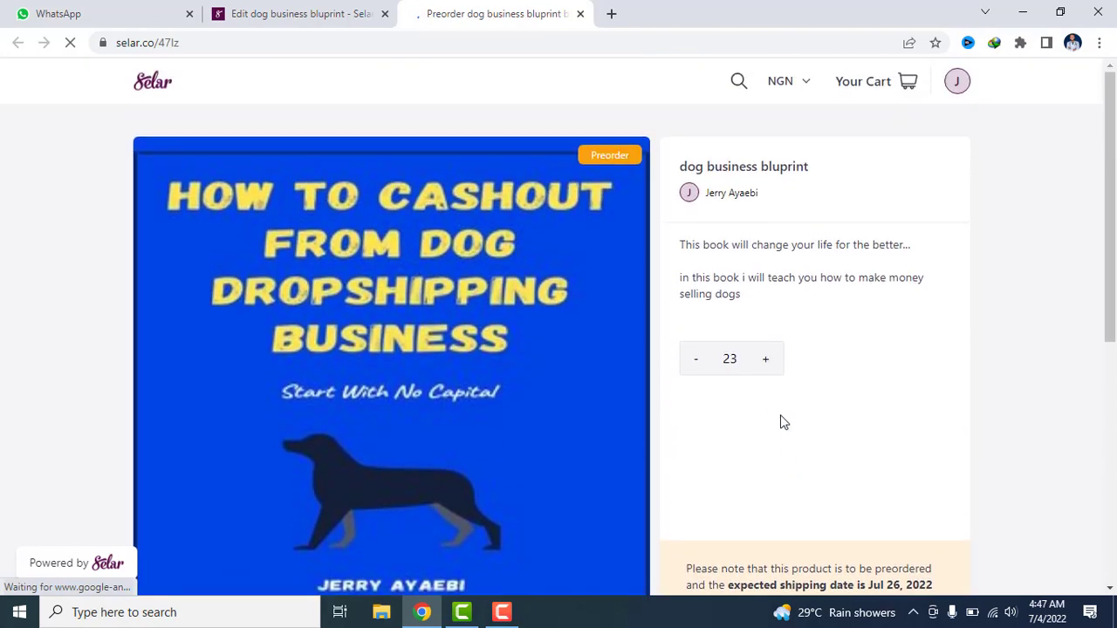
scroll(765, 404, "down", 2)
scroll(818, 426, "up", 2)
scroll(838, 480, "down", 1)
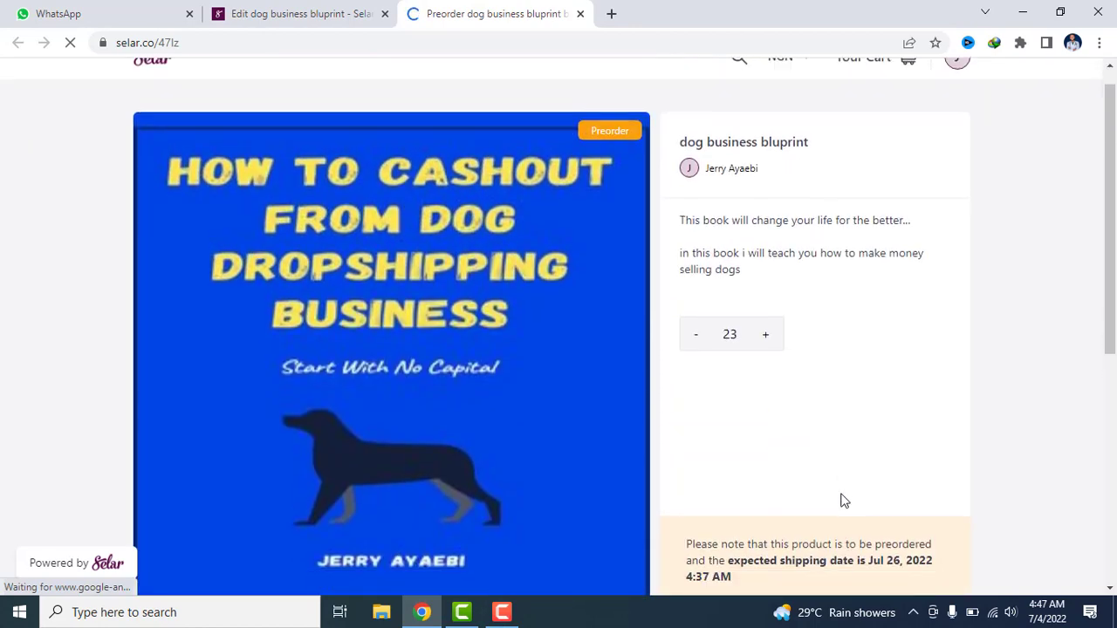
scroll(844, 501, "down", 3)
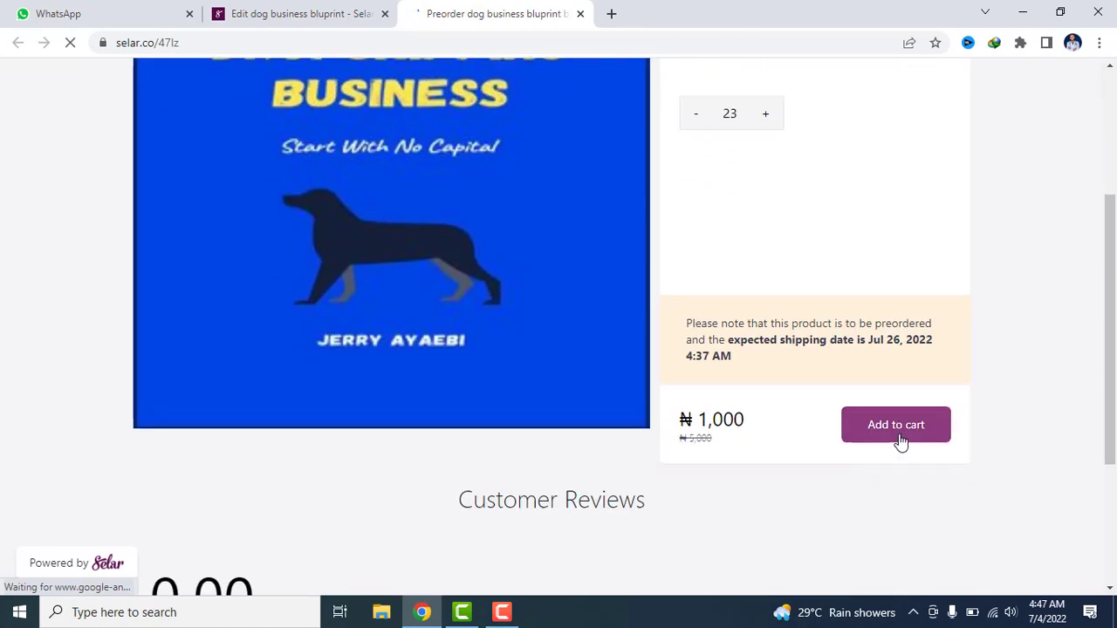
Step: Lower the order quantity on the product page to 1 and add the product to the cart
left_click(697, 118)
left_click(697, 118)
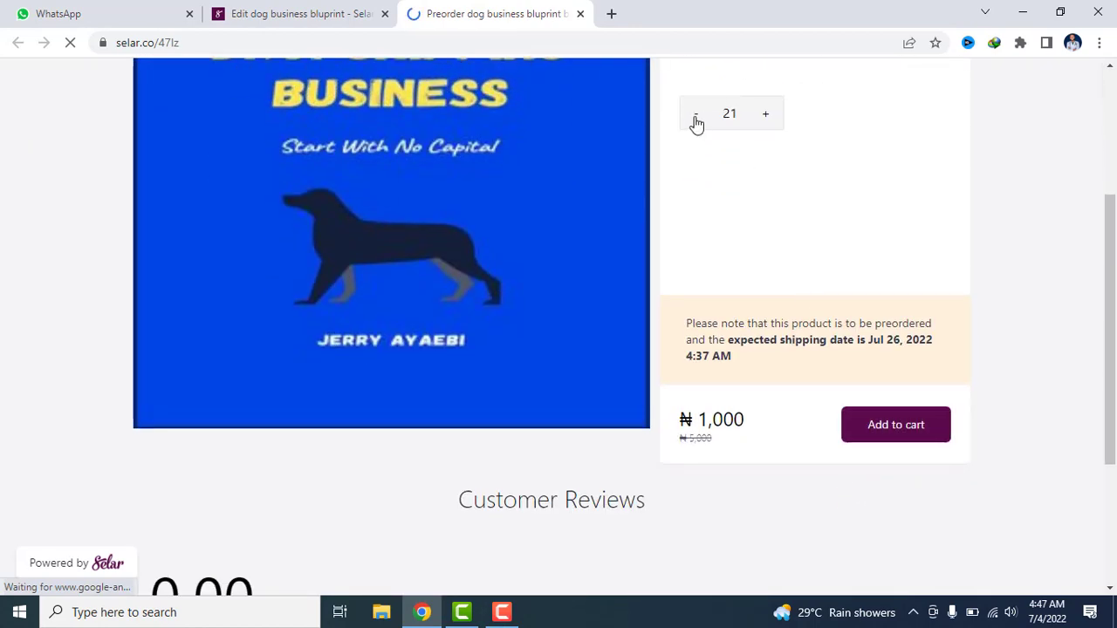
left_click(696, 119)
left_click(696, 118)
left_click(696, 119)
left_click(698, 122)
left_click(698, 122)
left_click(698, 122)
left_click(698, 123)
left_click(699, 122)
left_click(699, 122)
left_click(699, 122)
left_click(699, 123)
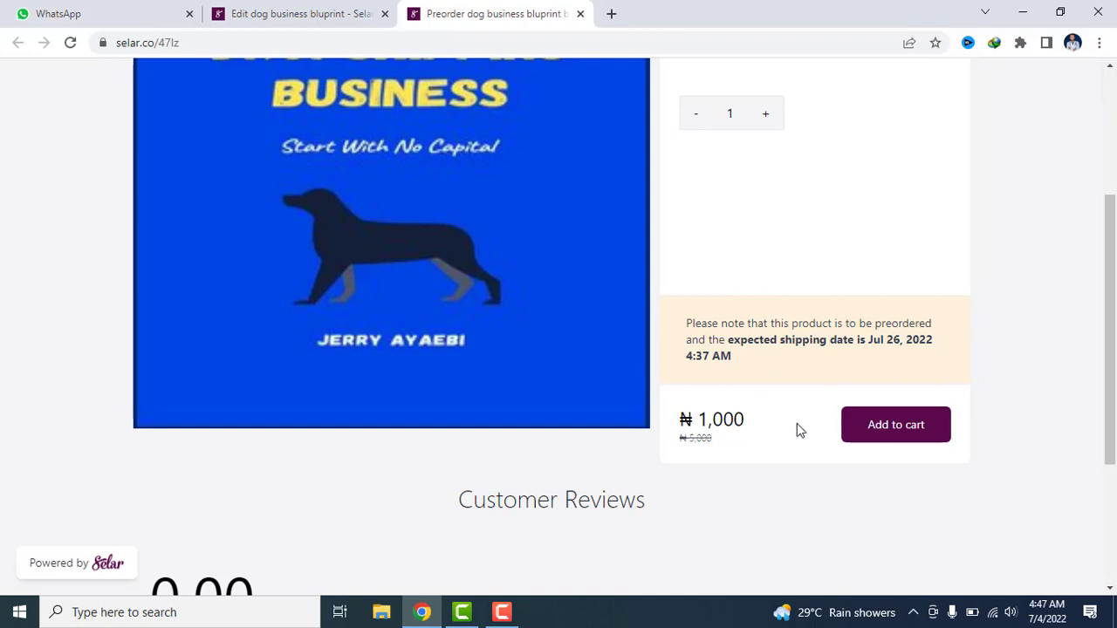
left_click(898, 435)
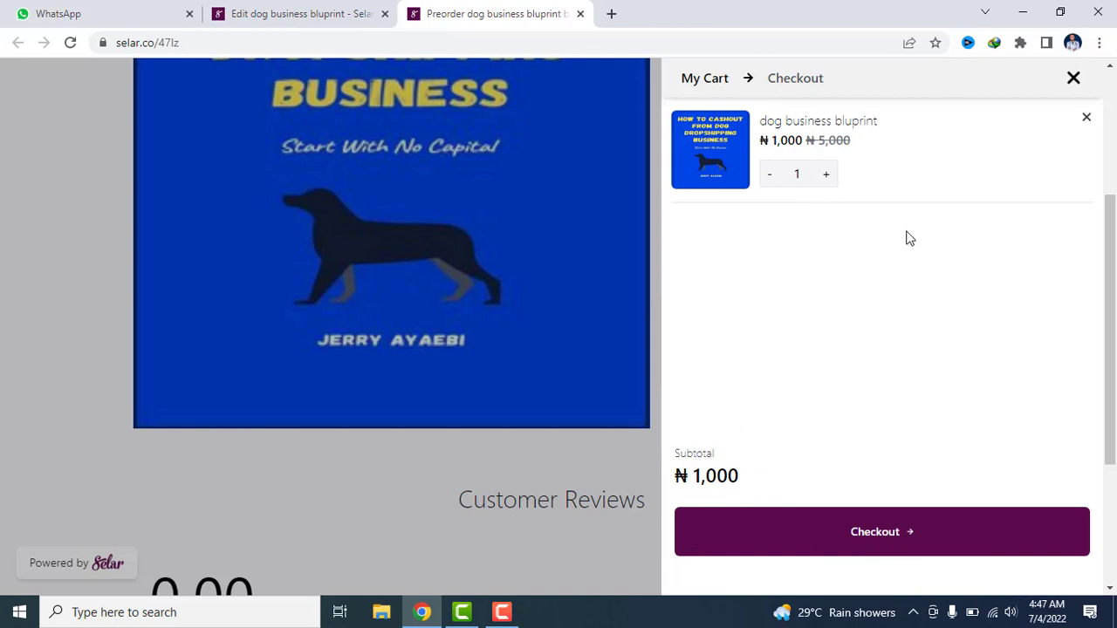
Step: Raise the quantity of the dog business bluprint inside the cart several units above 1
left_click(827, 176)
left_click(829, 178)
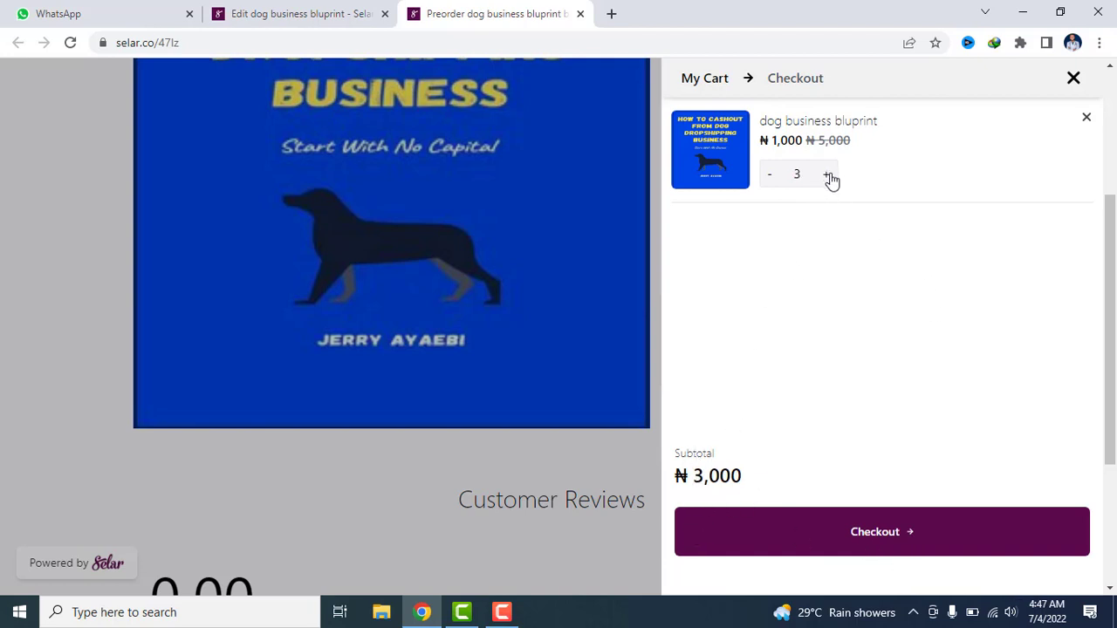
left_click(829, 178)
left_click(829, 178)
left_click(831, 179)
left_click(831, 179)
left_click(831, 179)
Step: Reduce the product's quantity in the cart until the item is removed, and close the cart
left_click(771, 184)
left_click(771, 180)
left_click(771, 180)
left_click(772, 180)
left_click(772, 180)
left_click(772, 179)
left_click(771, 180)
left_click(771, 180)
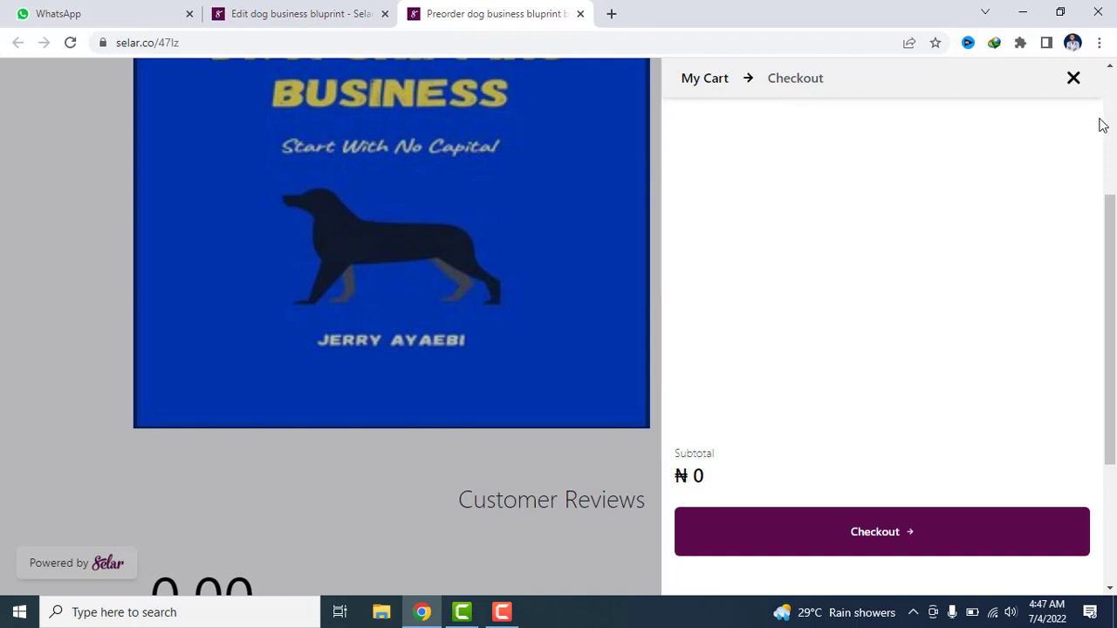
left_click(1074, 79)
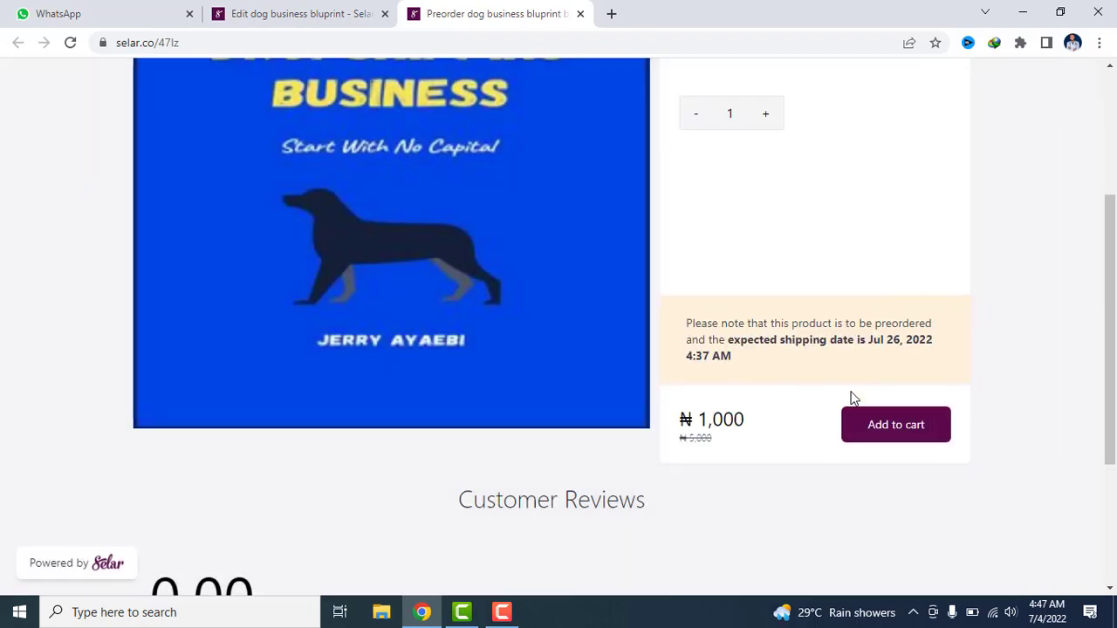
Step: Add the dog business bluprint to the cart again and proceed to checkout
left_click(874, 439)
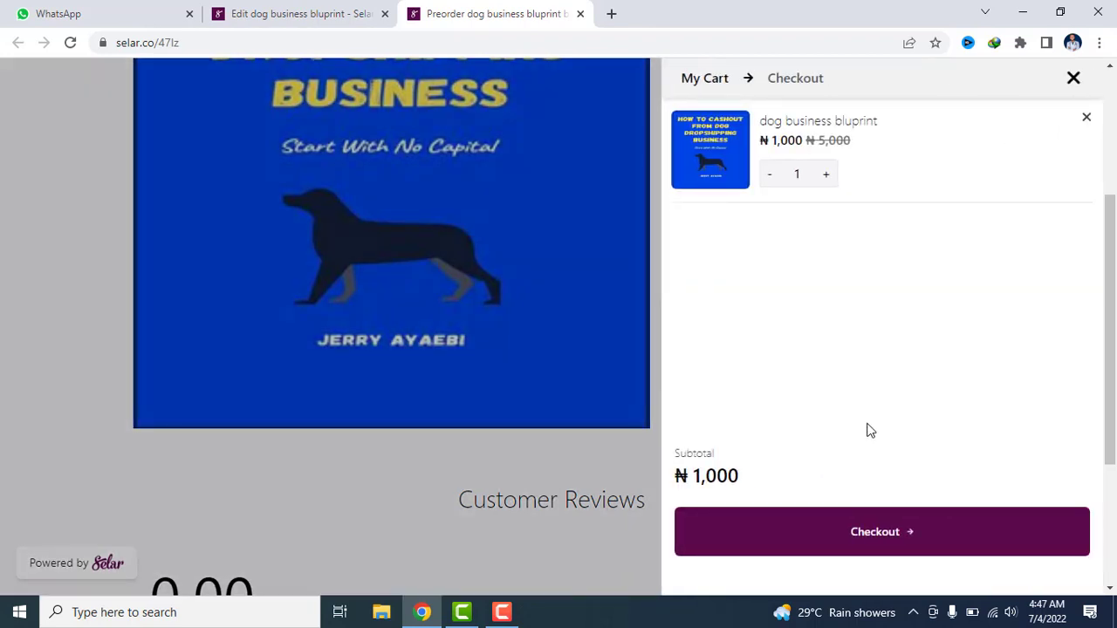
left_click(873, 541)
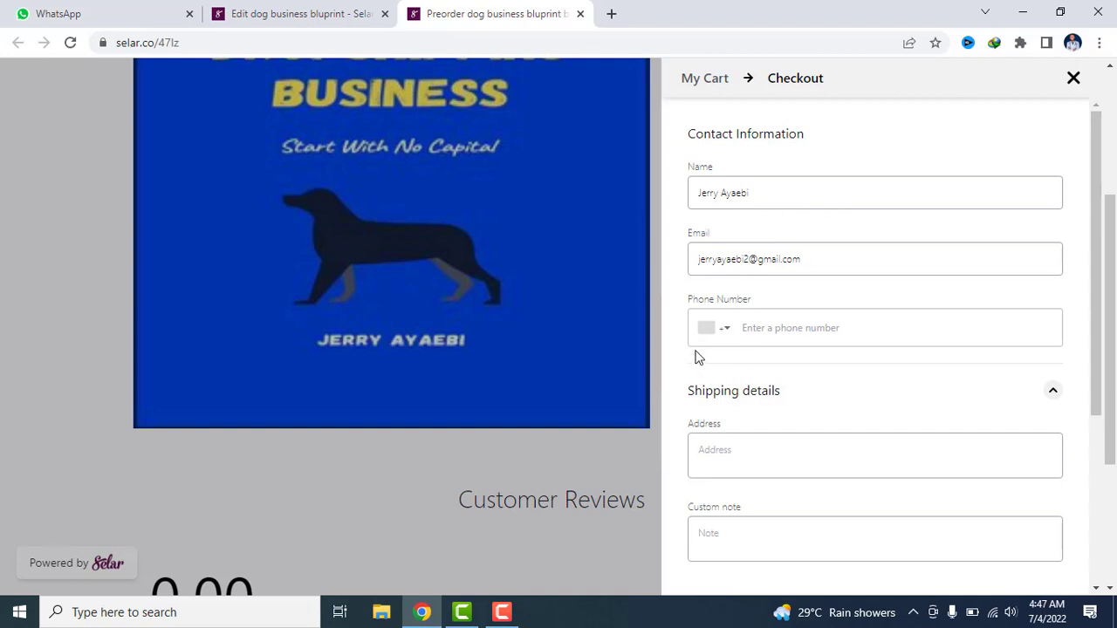
Step: Examine the checkout form's contact information, shipping details, custom note, cart total and payment options
scroll(742, 344, "down", 1)
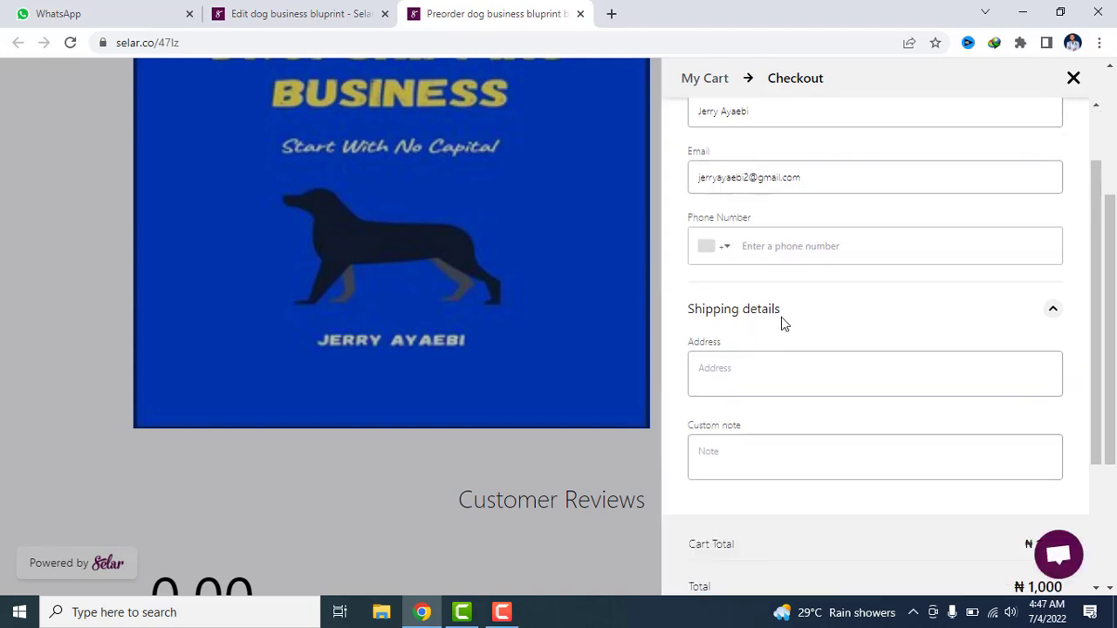
scroll(781, 317, "up", 1)
left_click(780, 195)
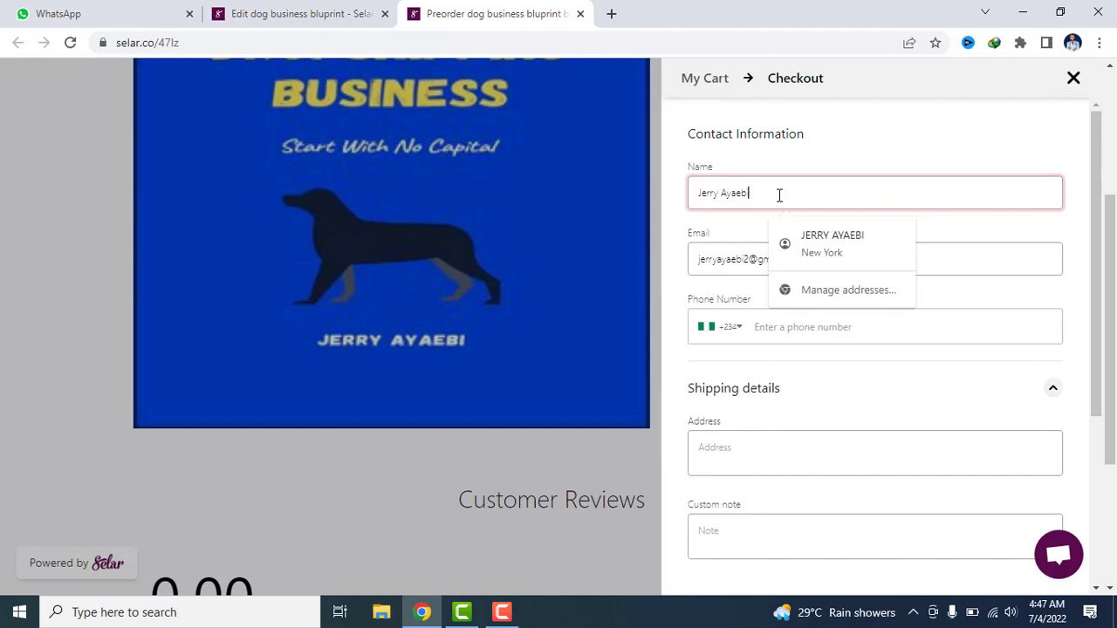
scroll(796, 388, "down", 2)
scroll(801, 409, "up", 2)
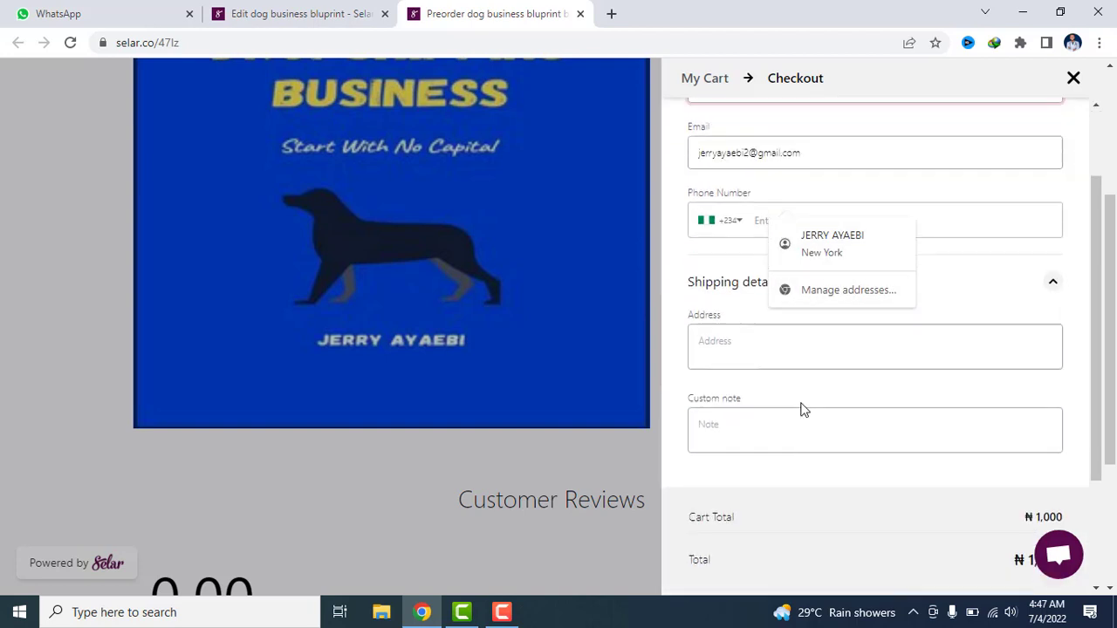
left_click_drag(756, 196, 689, 199)
left_click(821, 165)
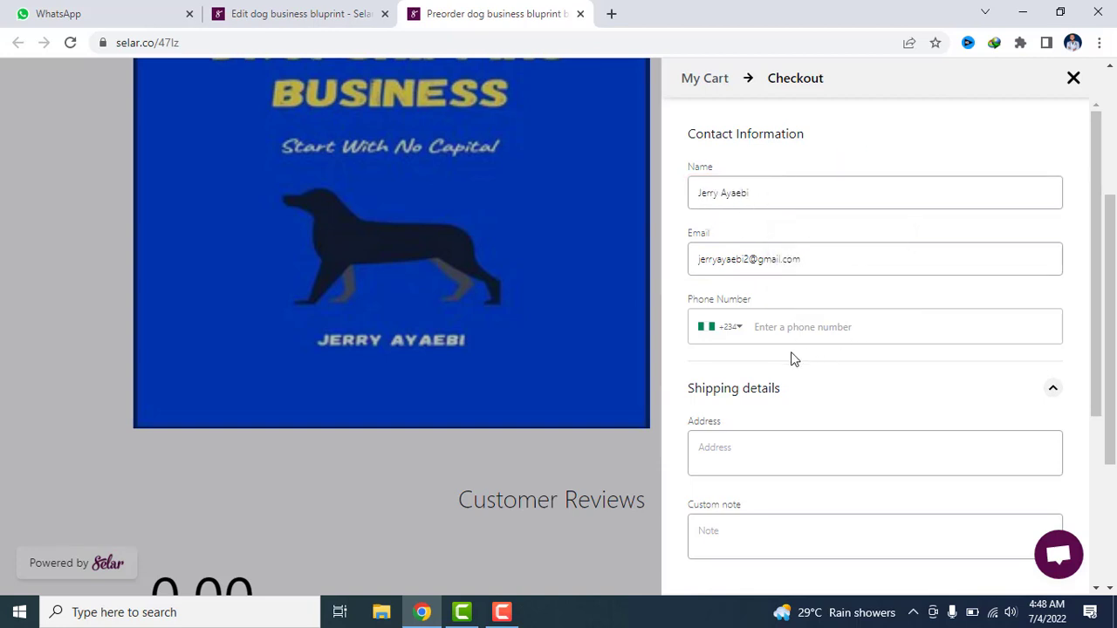
scroll(791, 352, "down", 1)
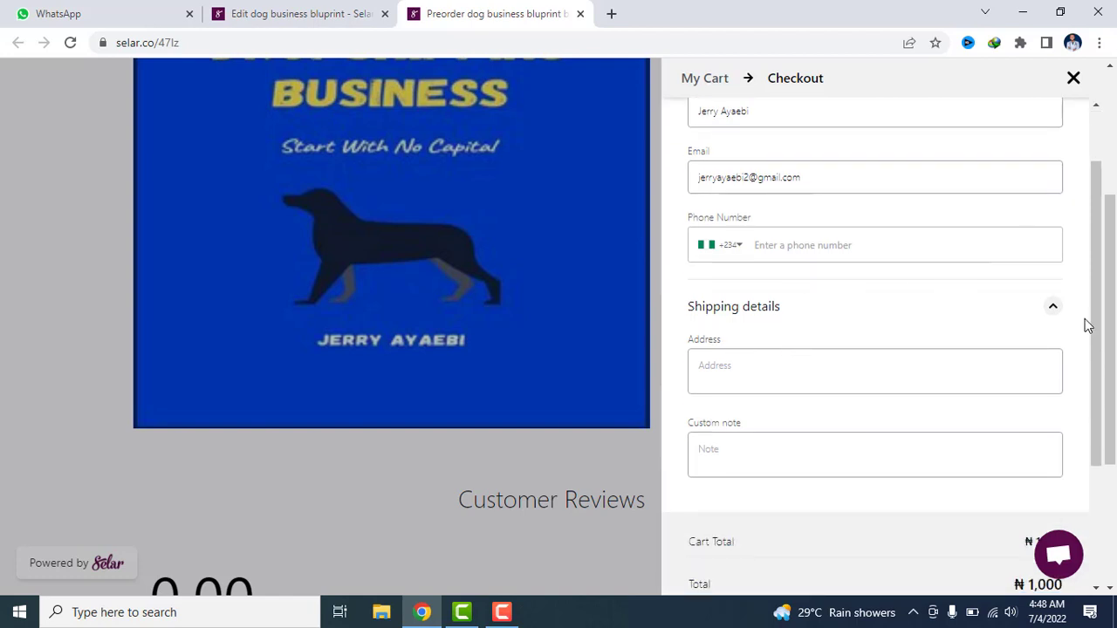
scroll(830, 374, "down", 1)
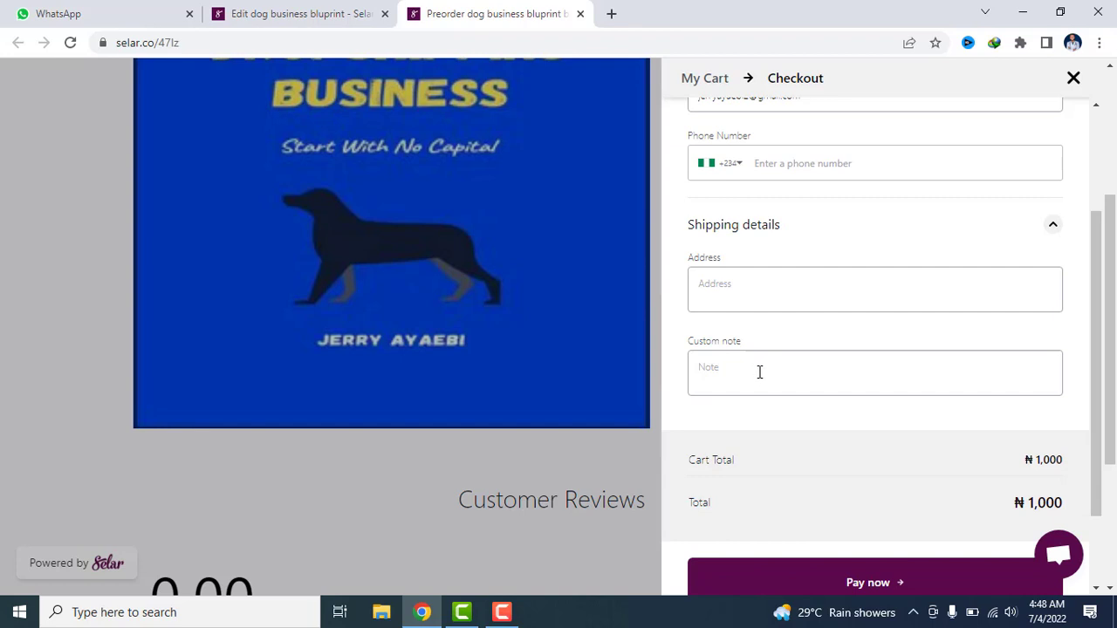
scroll(757, 377, "down", 1)
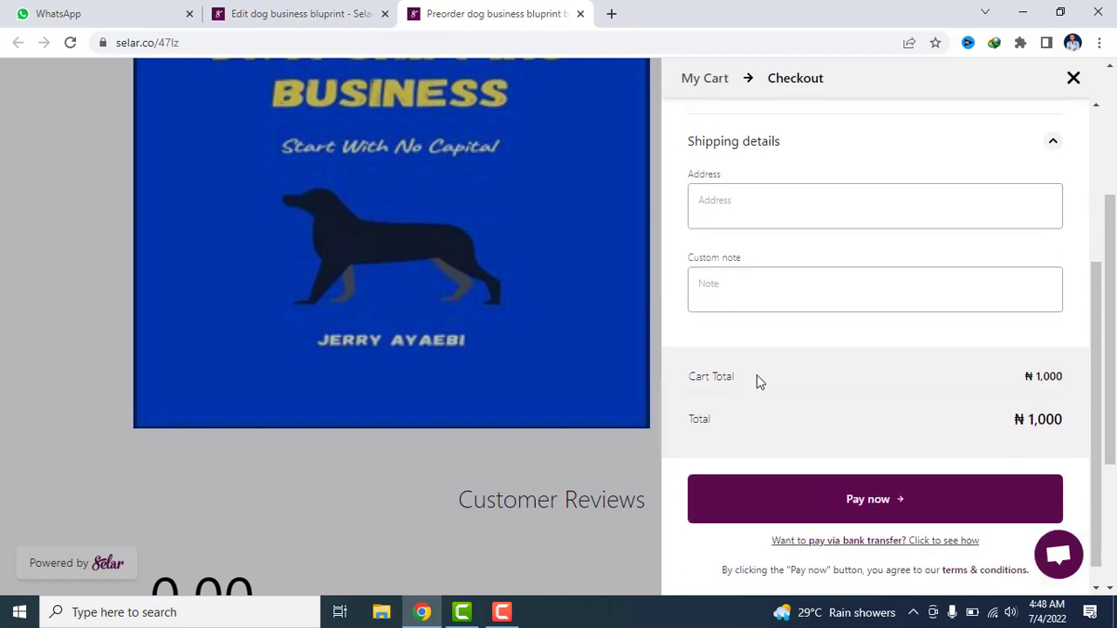
scroll(758, 381, "down", 1)
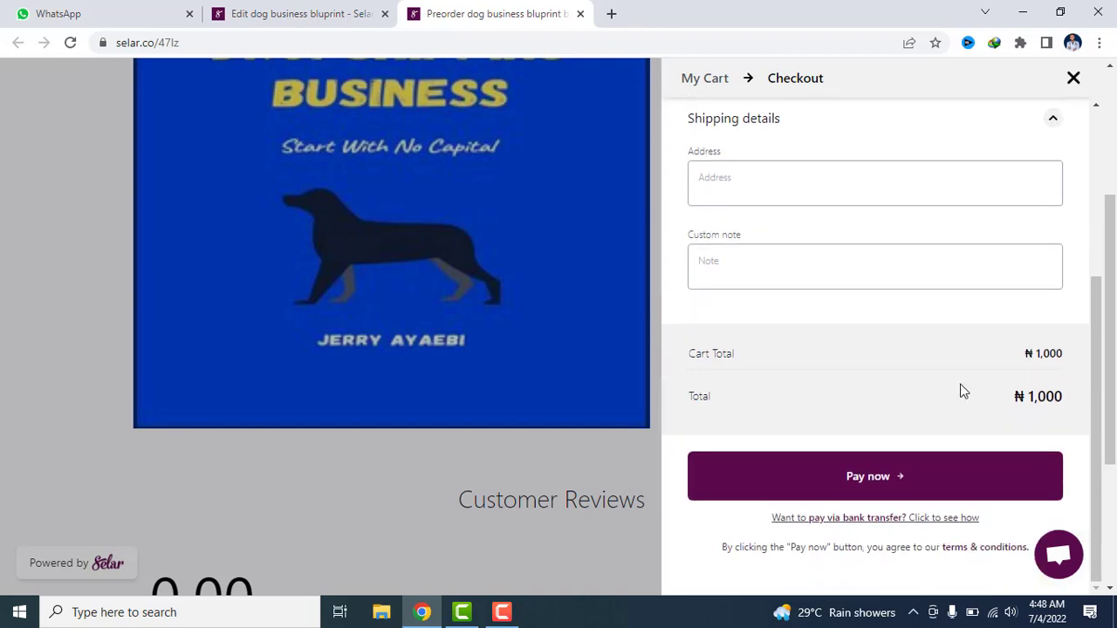
Step: Try to pay with the shipping address left empty, and check which checkout fields the buyer must fill in
left_click(895, 486)
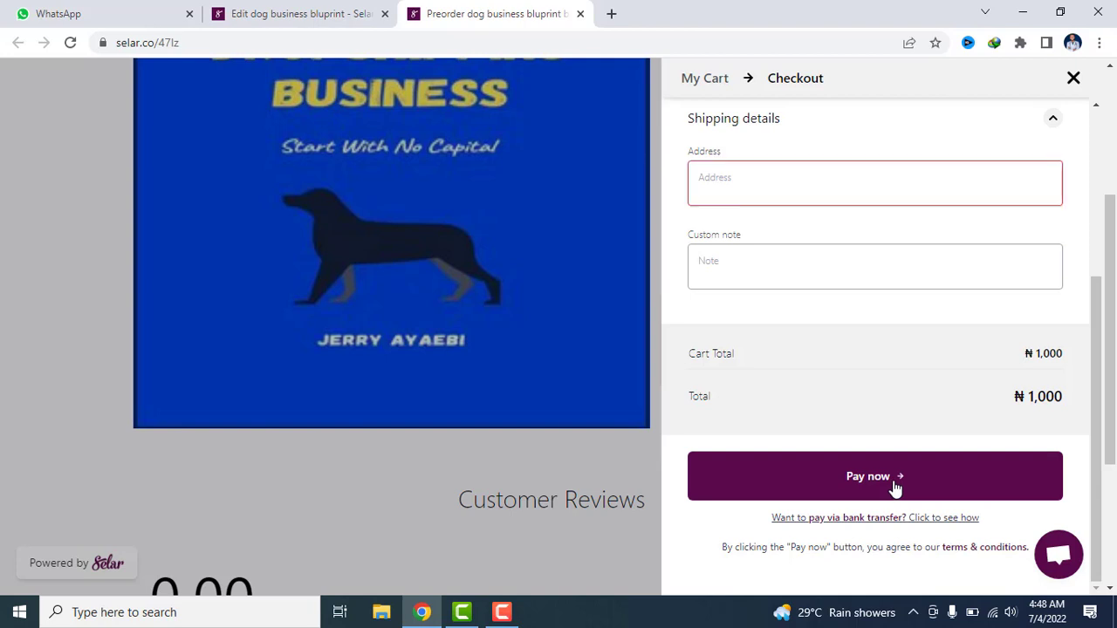
scroll(792, 215, "up", 2)
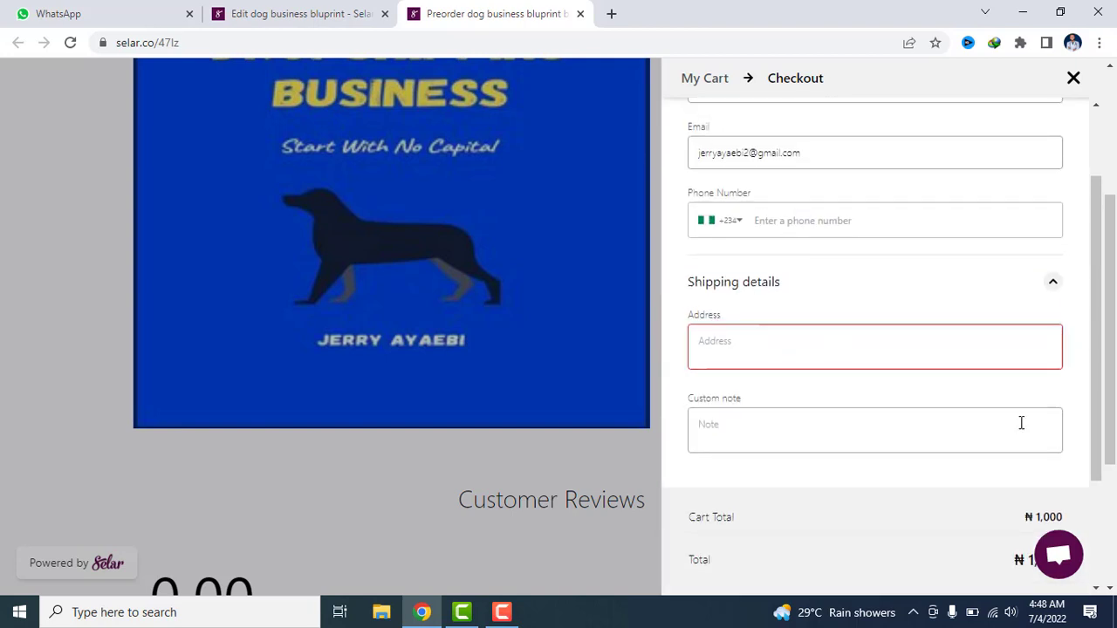
scroll(931, 446, "down", 2)
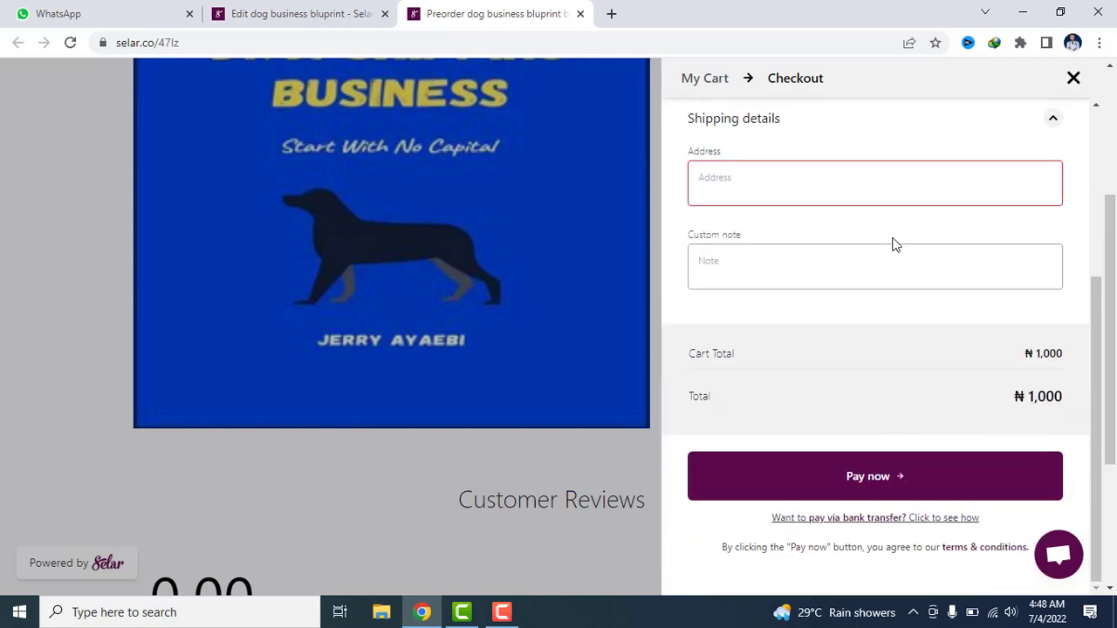
scroll(819, 209, "up", 1)
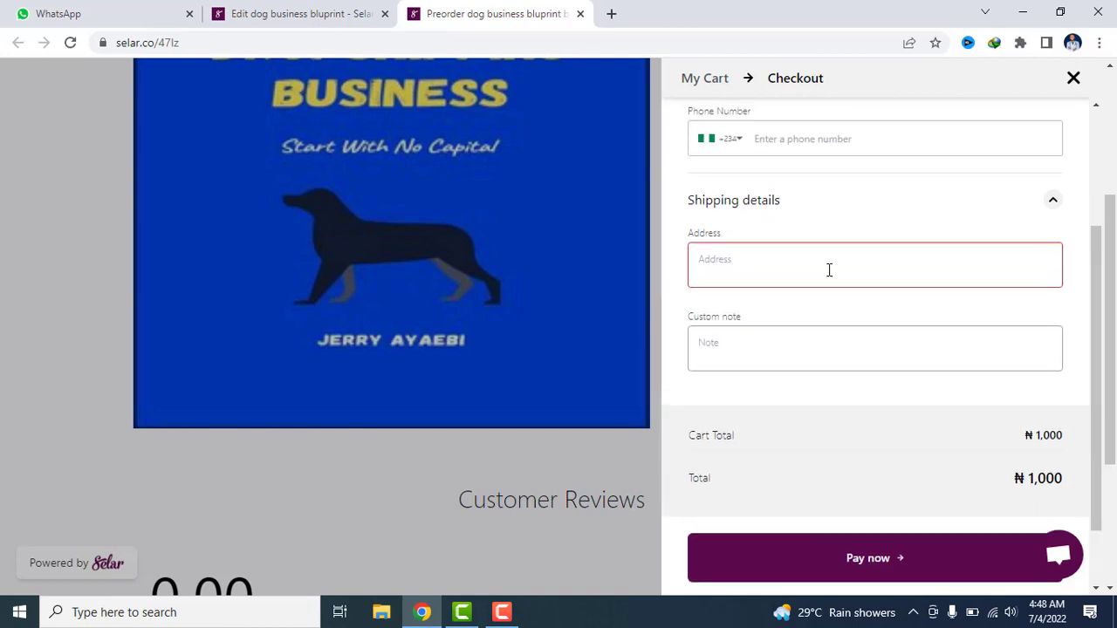
scroll(824, 272, "up", 3)
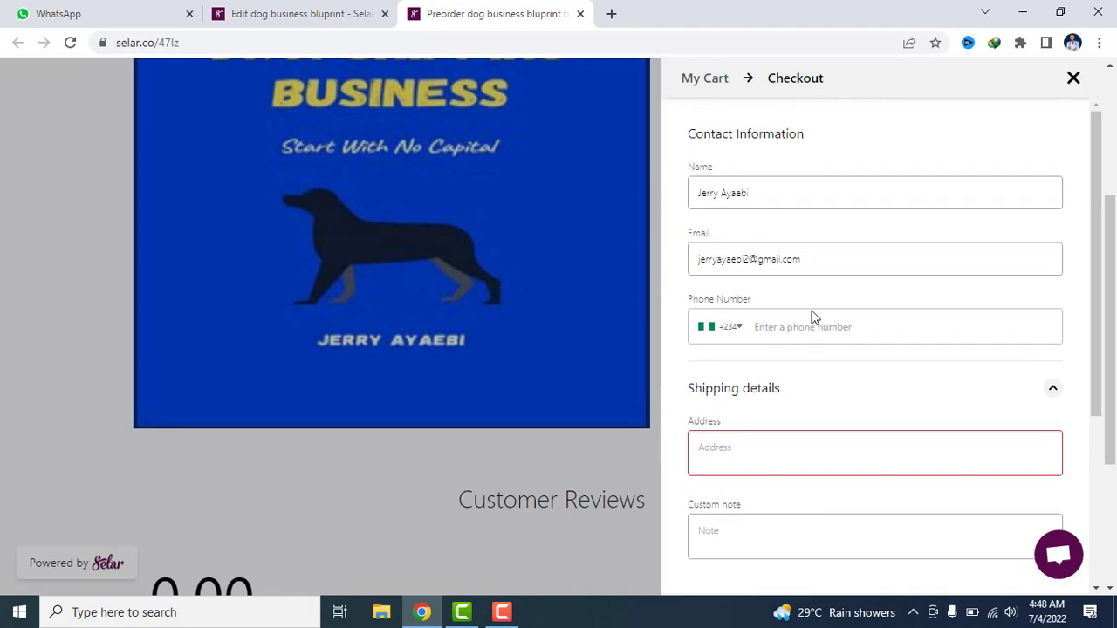
scroll(824, 414, "down", 1)
scroll(825, 430, "up", 2)
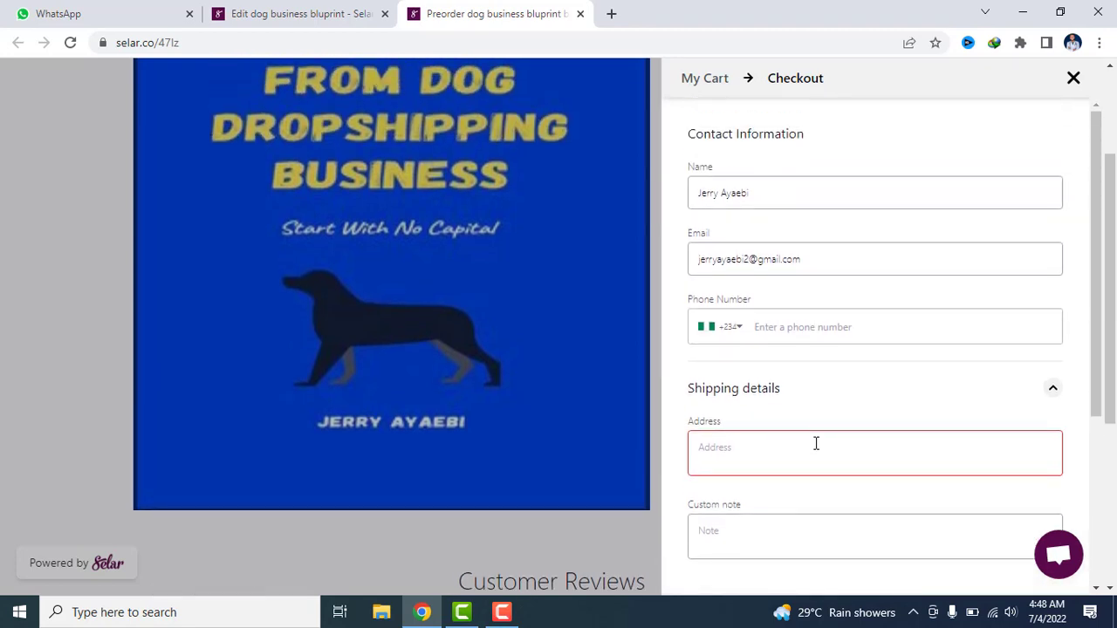
scroll(816, 443, "down", 3)
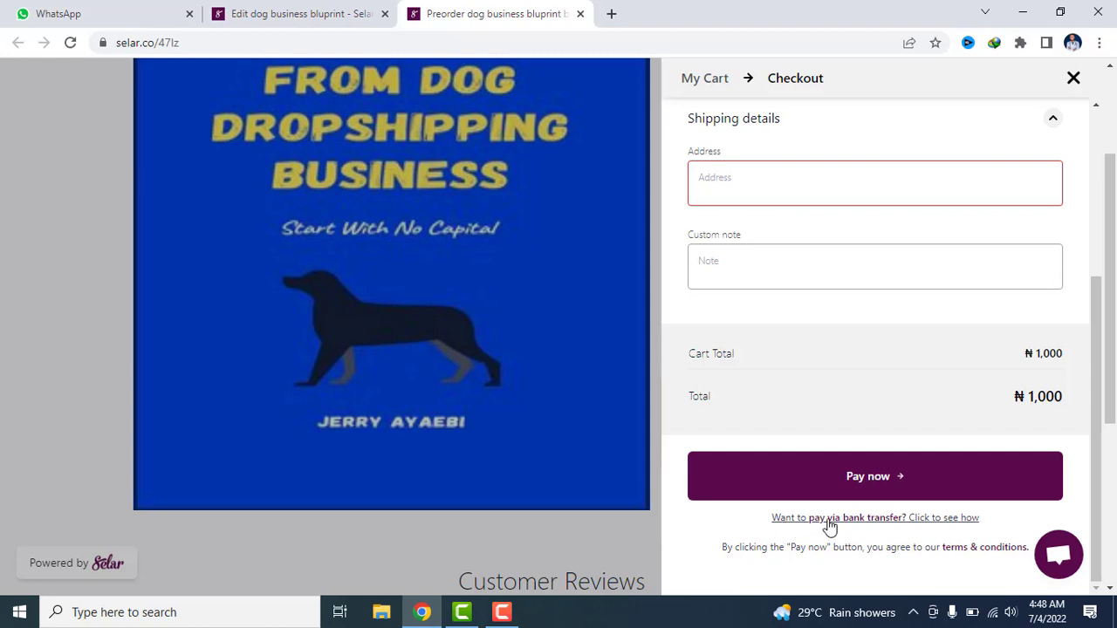
Step: View the guide on paying via bank transfer, and close the checkout to return to the product page
left_click(937, 524)
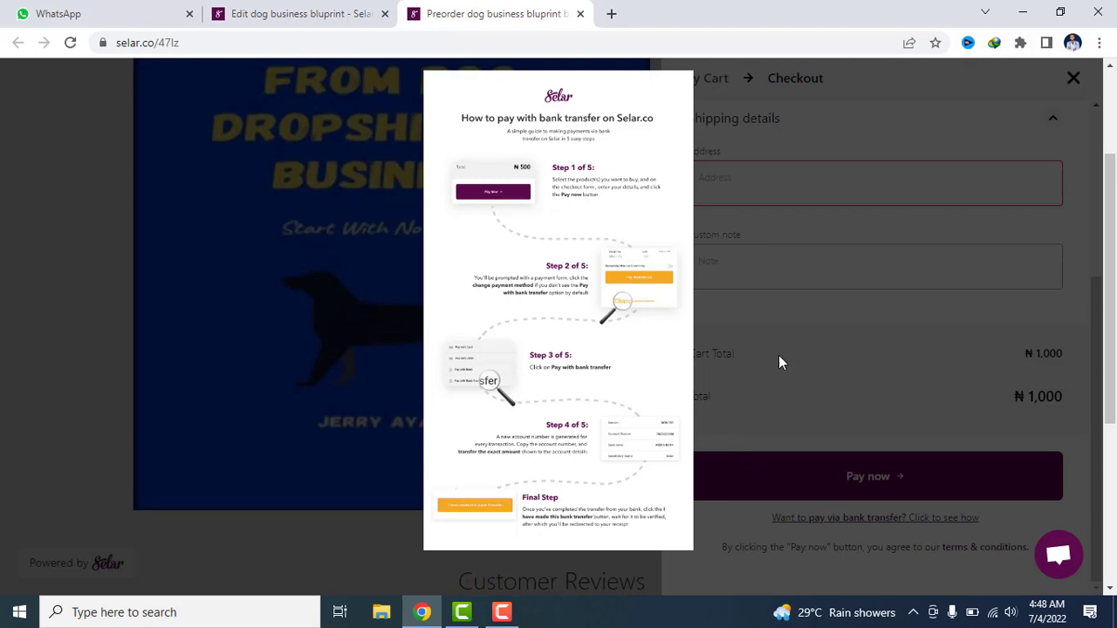
left_click(842, 465)
scroll(673, 514, "down", 4)
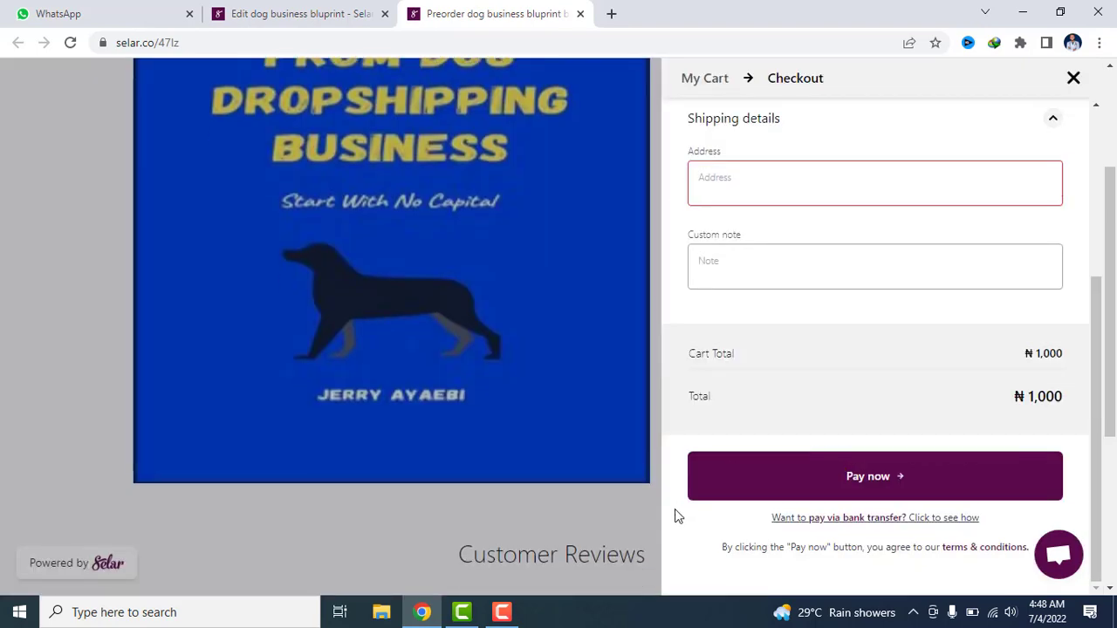
scroll(676, 513, "up", 4)
left_click(87, 241)
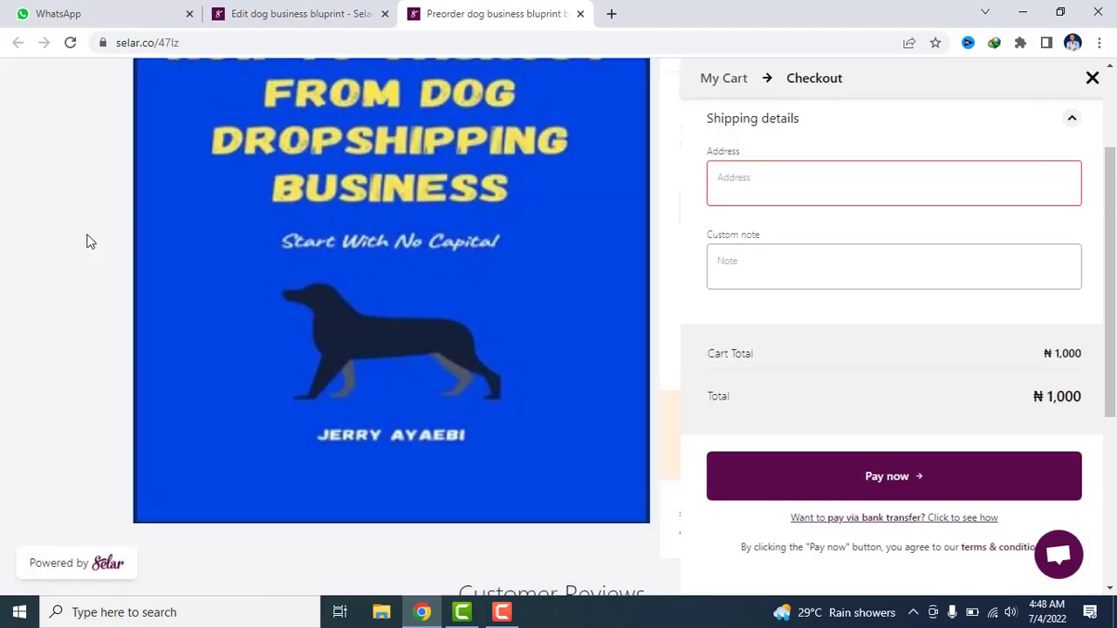
scroll(147, 170, "up", 2)
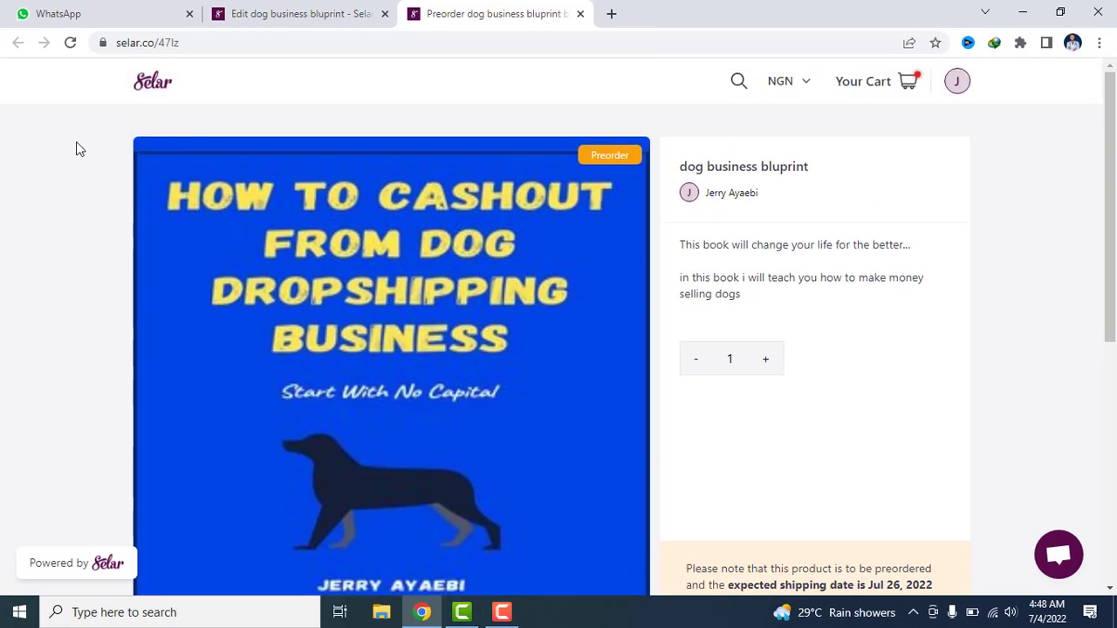